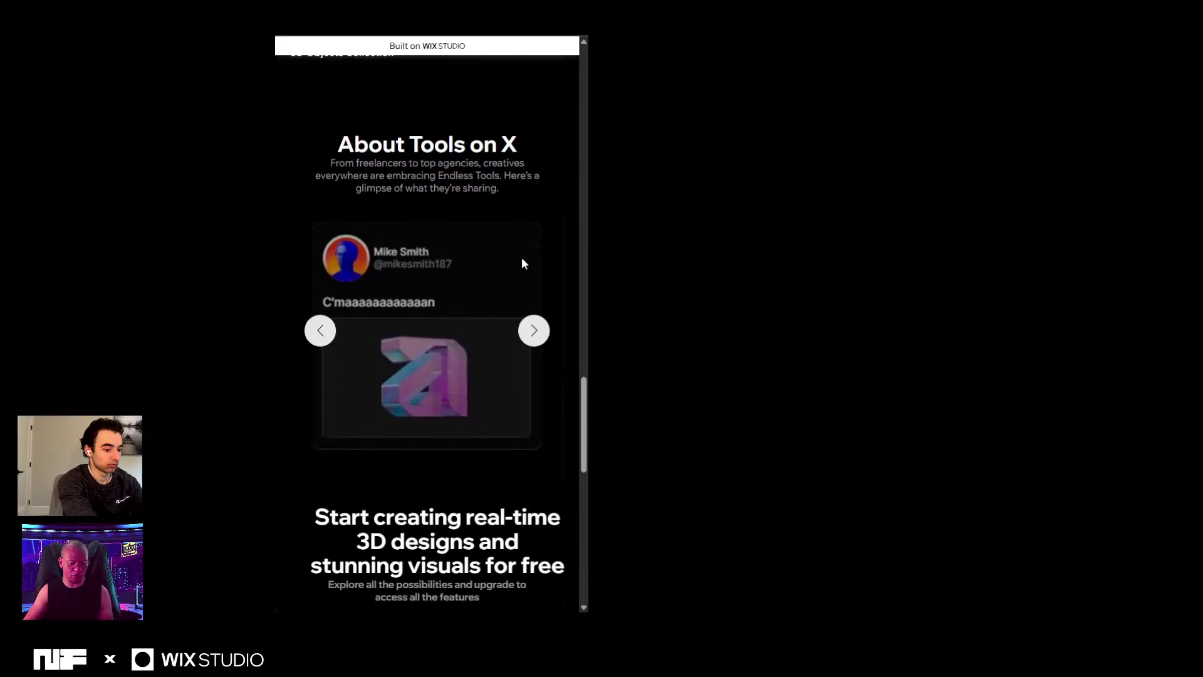
Review the published mobile page's testimonials, pricing and Enterprise sections, and close the publish confirmation in the editor
{"action": "scroll", "coordinate": [444, 269], "scroll_direction": "up", "scroll_amount": 5}
{"action": "scroll", "coordinate": [482, 207], "scroll_direction": "down", "scroll_amount": 10}
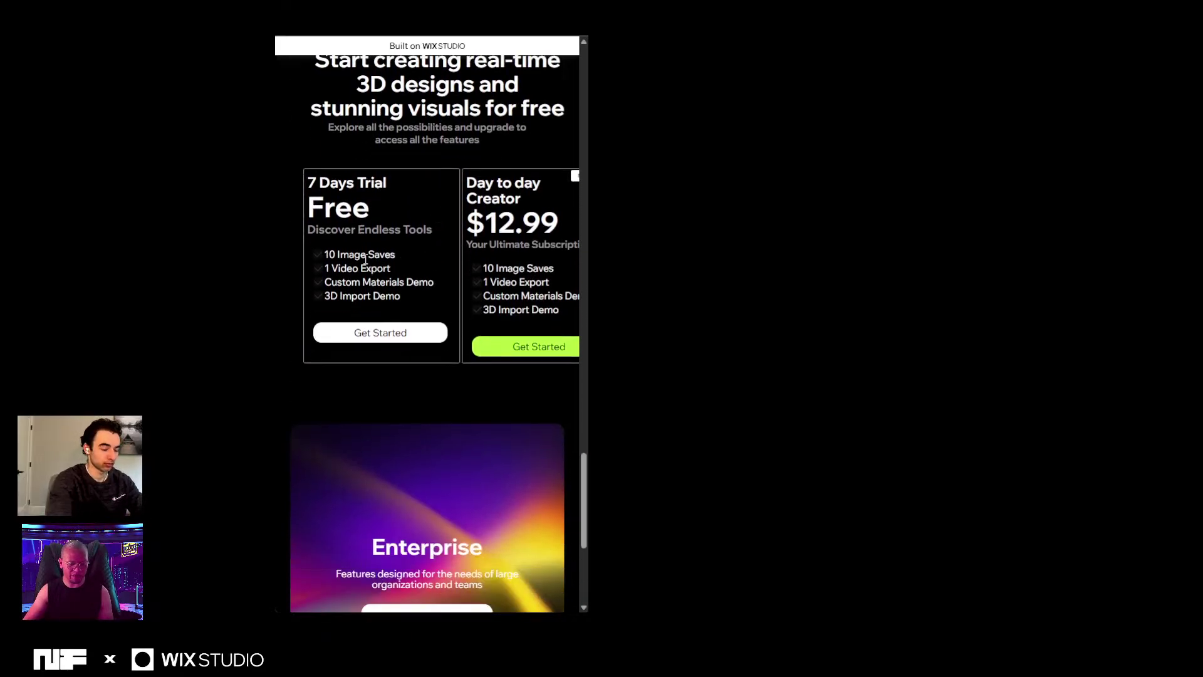
{"action": "scroll", "coordinate": [447, 283], "scroll_direction": "down", "scroll_amount": 4}
{"action": "scroll", "coordinate": [447, 402], "scroll_direction": "down", "scroll_amount": 2}
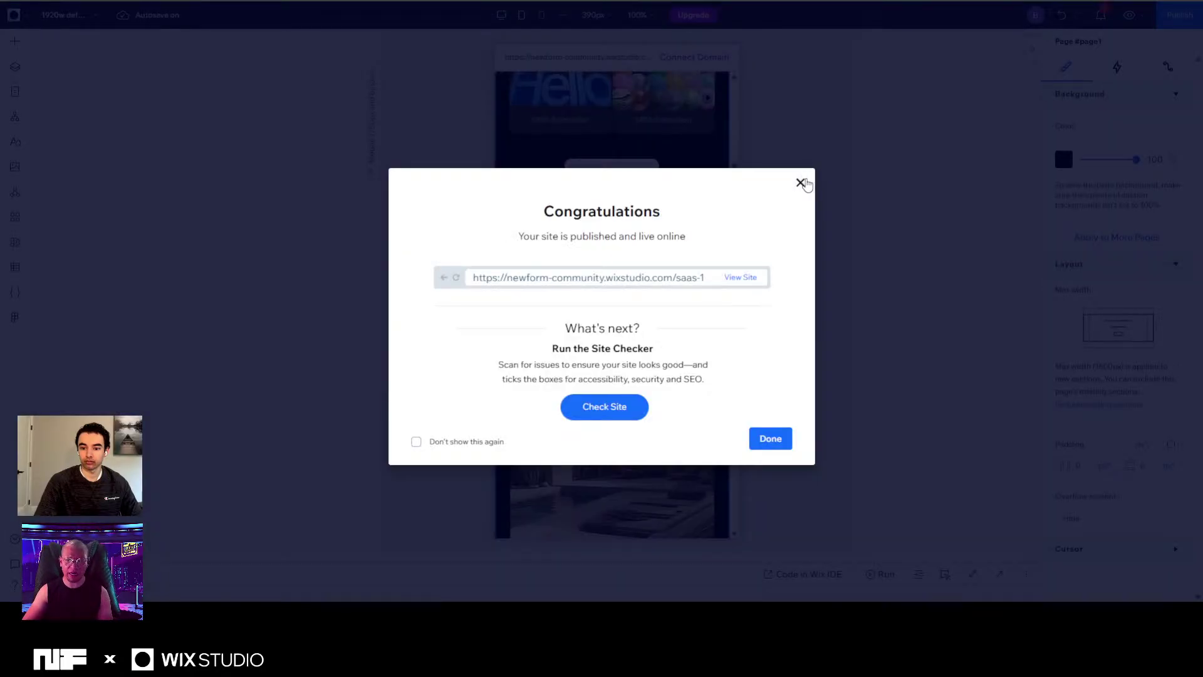
{"action": "left_click", "coordinate": [801, 183]}
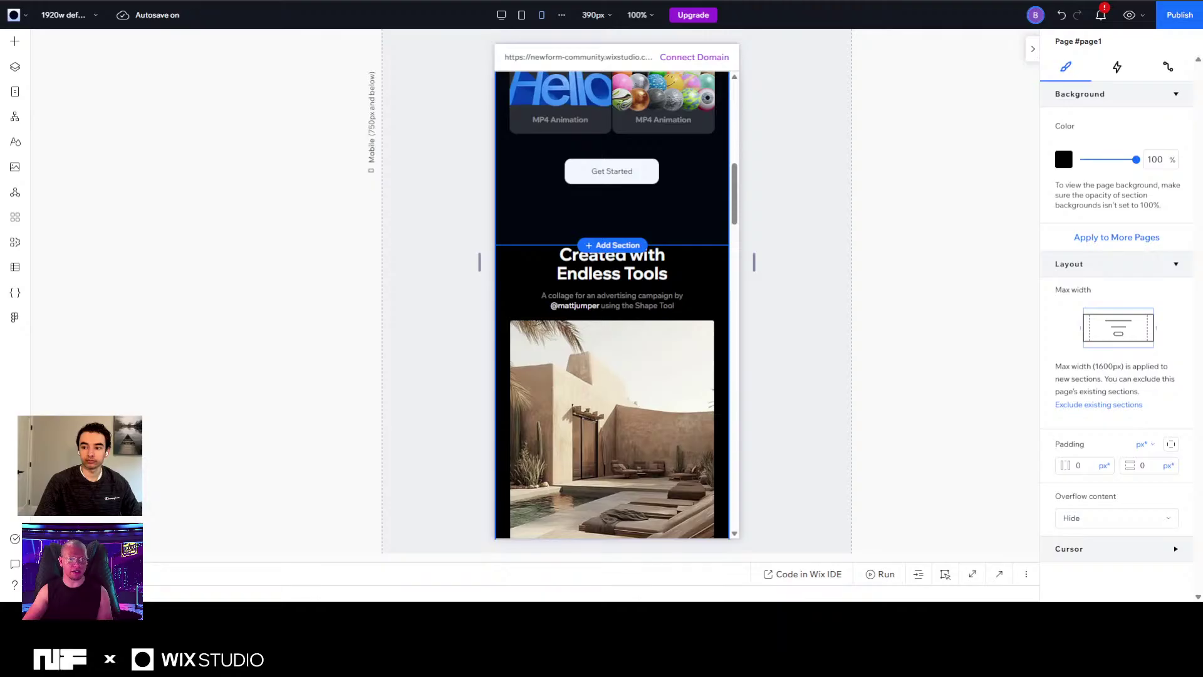
Open the Wix Studio dashboard's custom templates and edit the LaunchPad - Saas v1 template
{"action": "key", "text": "ctrl+t"}
{"action": "type", "text": "wi"}
{"action": "key", "text": "Return"}
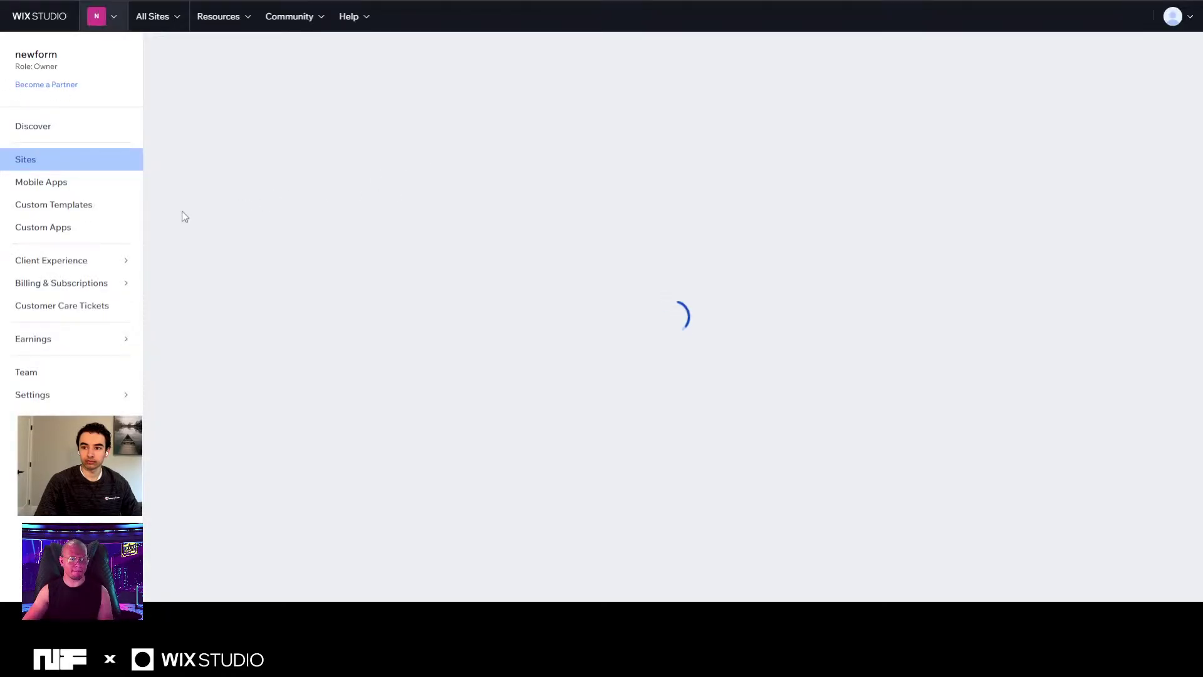
{"action": "left_click", "coordinate": [55, 213]}
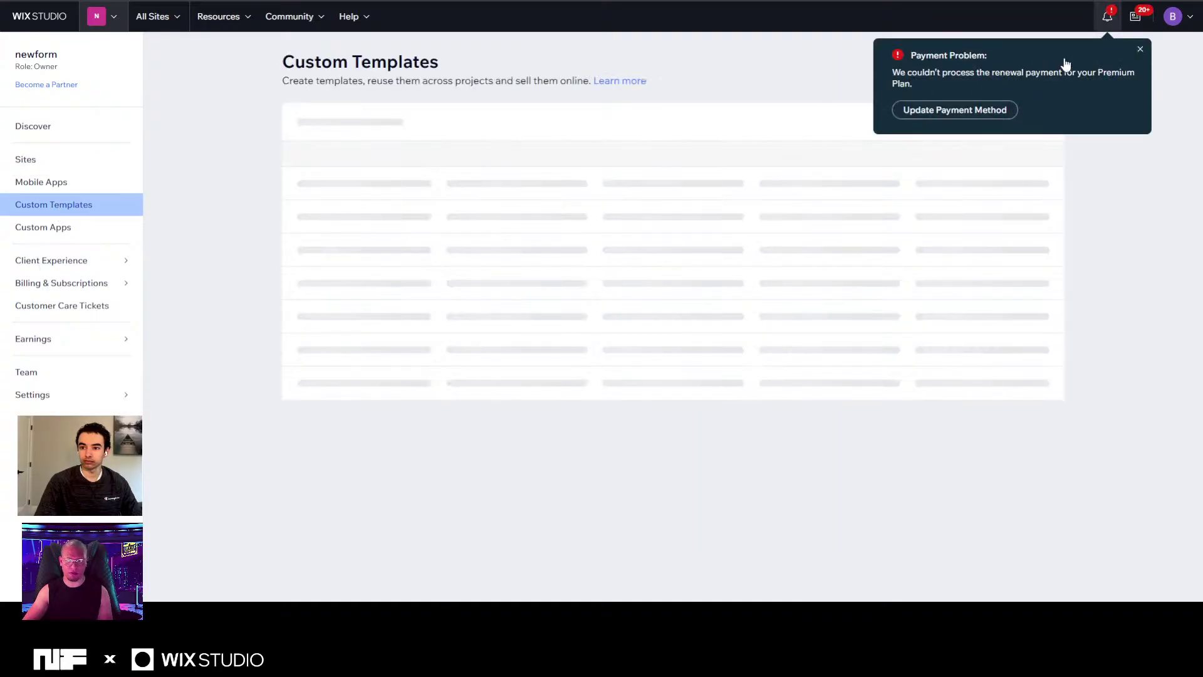
{"action": "left_click", "coordinate": [1140, 51]}
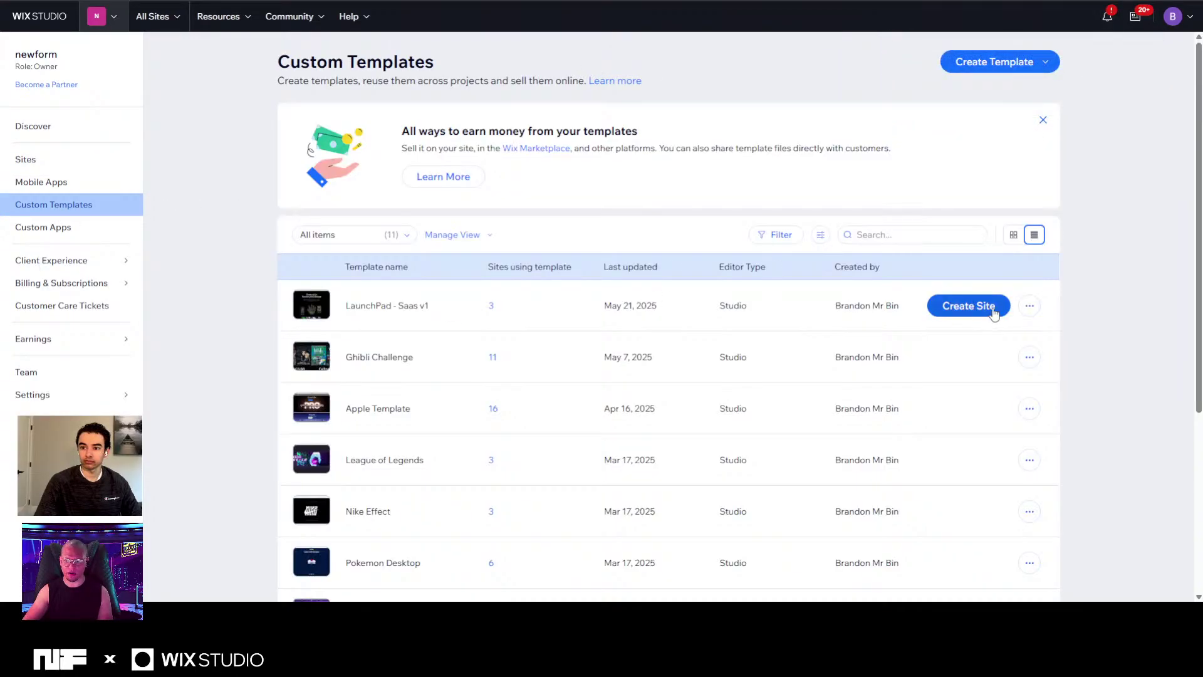
{"action": "left_click", "coordinate": [1030, 305]}
{"action": "left_click", "coordinate": [909, 255]}
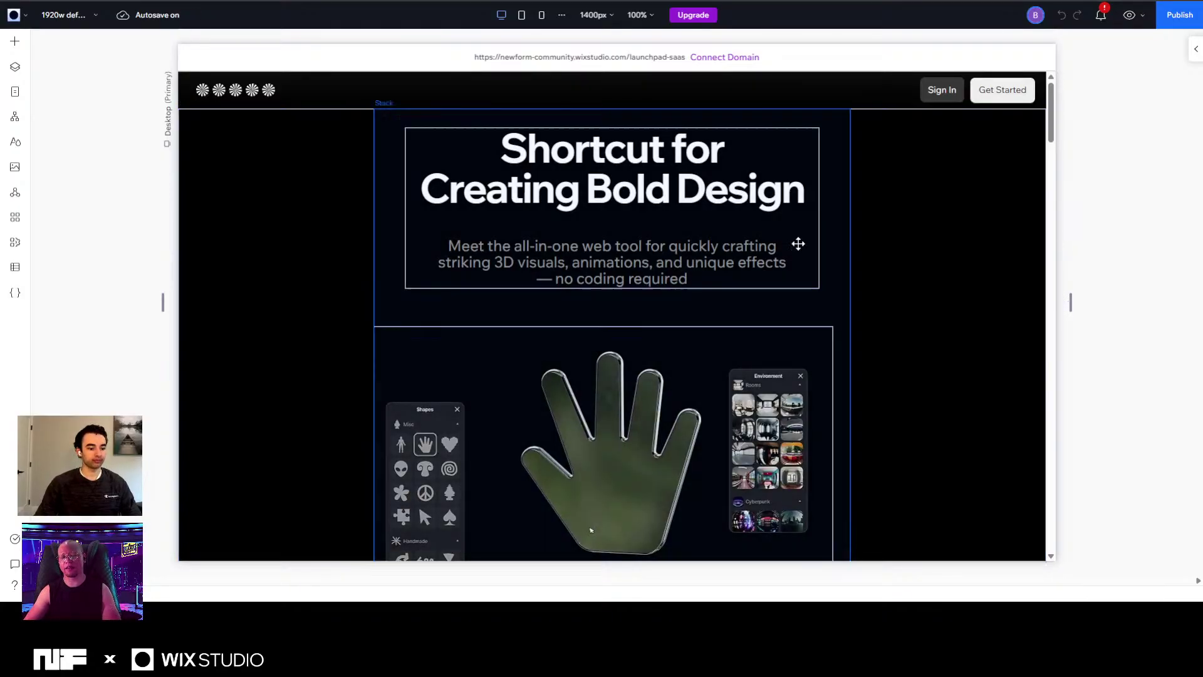
Inspect the hero heading stack on desktop and mobile, and review the mobile layout down to the features list
{"action": "left_click", "coordinate": [722, 224]}
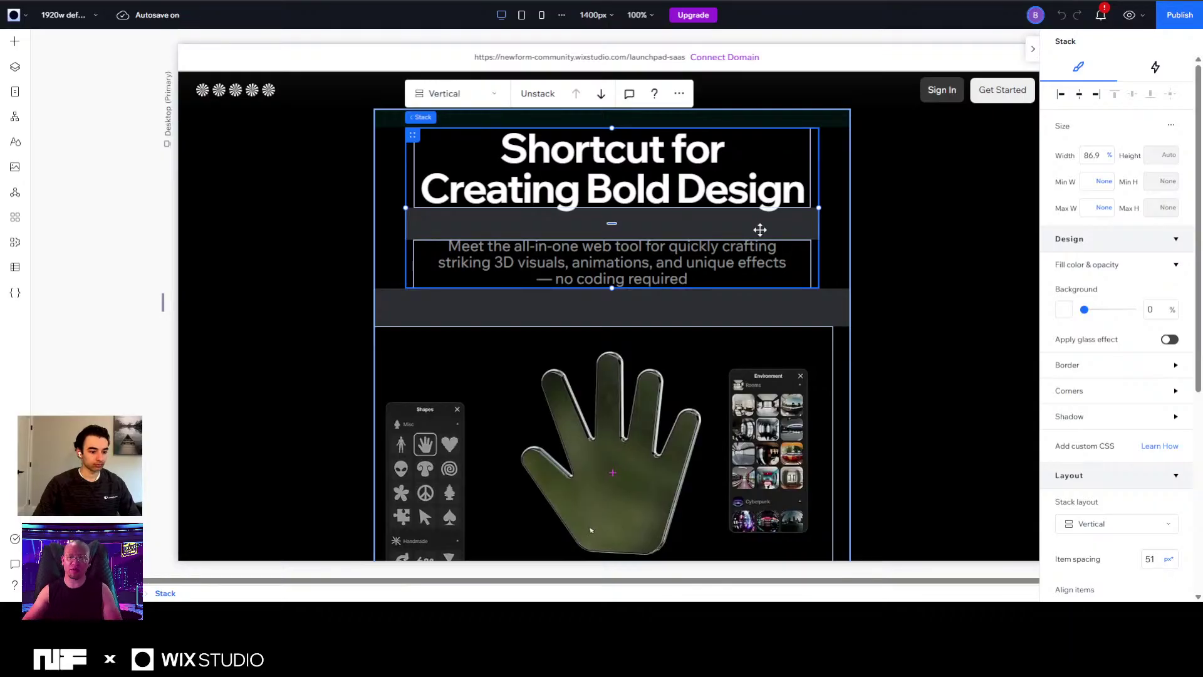
{"action": "scroll", "coordinate": [881, 286], "scroll_direction": "down", "scroll_amount": 5}
{"action": "scroll", "coordinate": [881, 279], "scroll_direction": "down", "scroll_amount": 8}
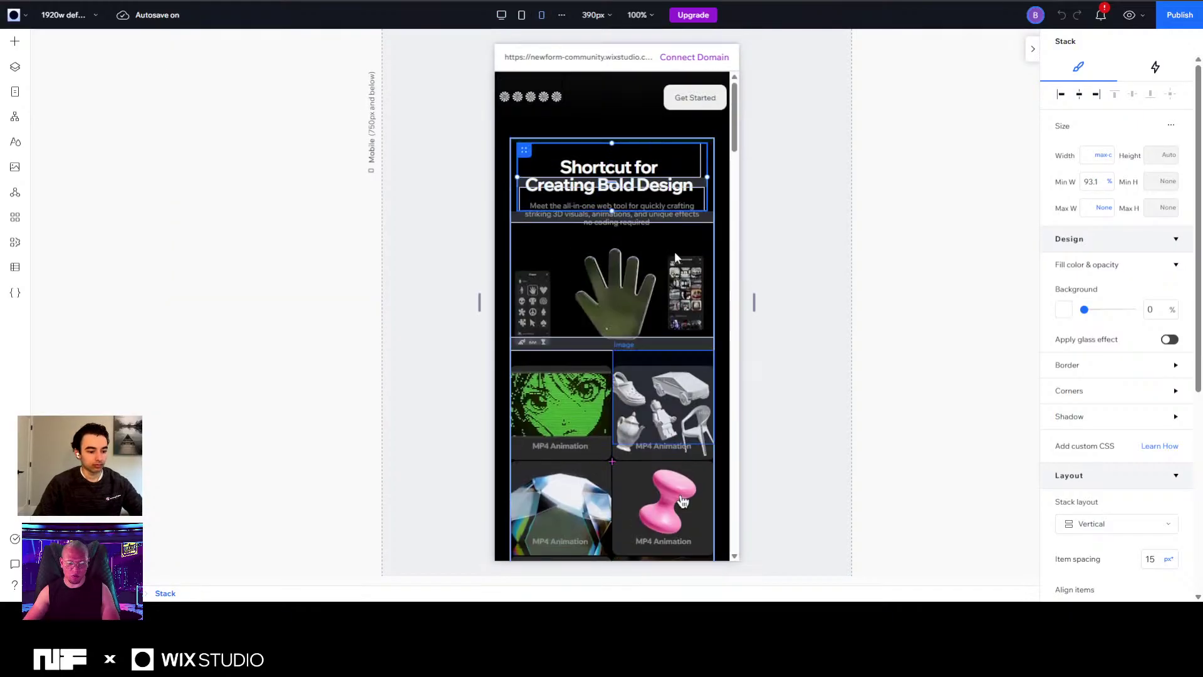
{"action": "scroll", "coordinate": [674, 257], "scroll_direction": "down", "scroll_amount": 10}
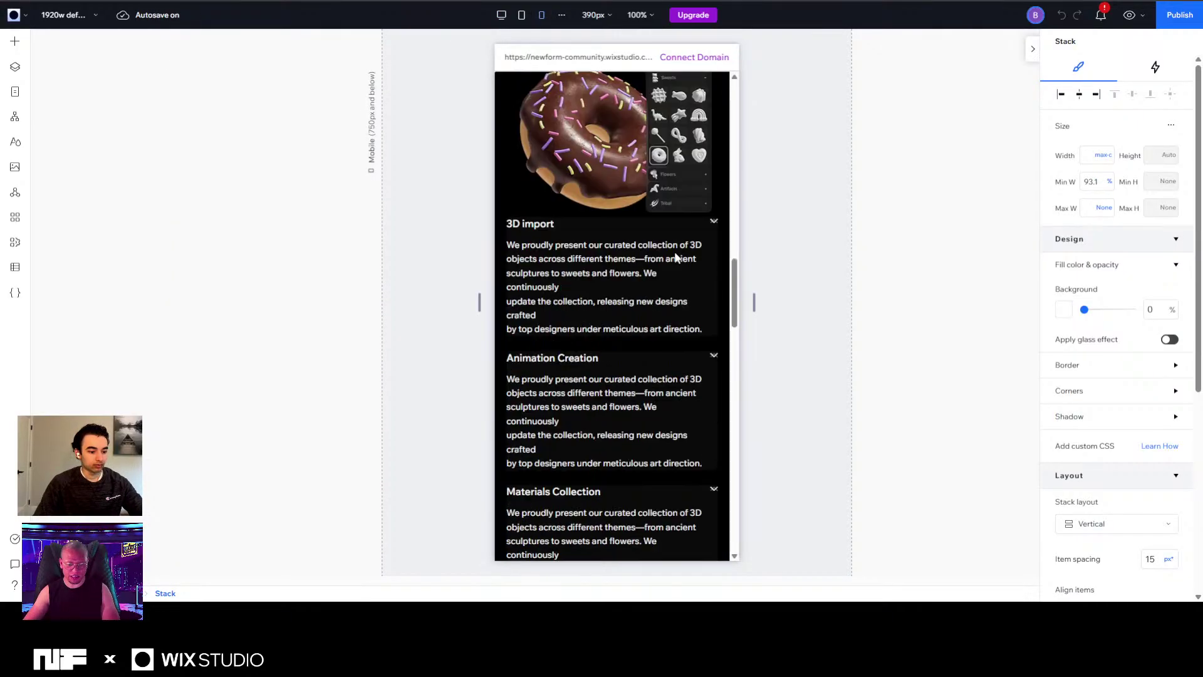
Set the position type of the donut image under Design-driven Features and Beyond to Default for mobile
{"action": "scroll", "coordinate": [655, 261], "scroll_direction": "up", "scroll_amount": 4}
{"action": "left_click", "coordinate": [687, 318]}
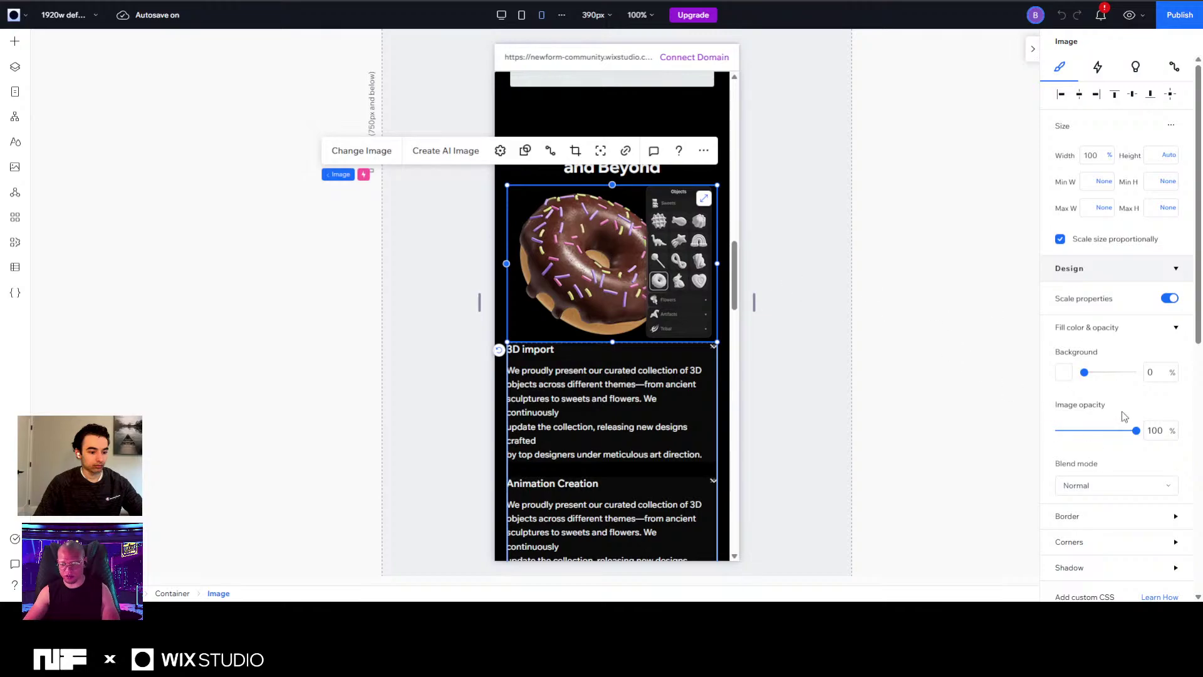
{"action": "scroll", "coordinate": [1093, 326], "scroll_direction": "down", "scroll_amount": 5}
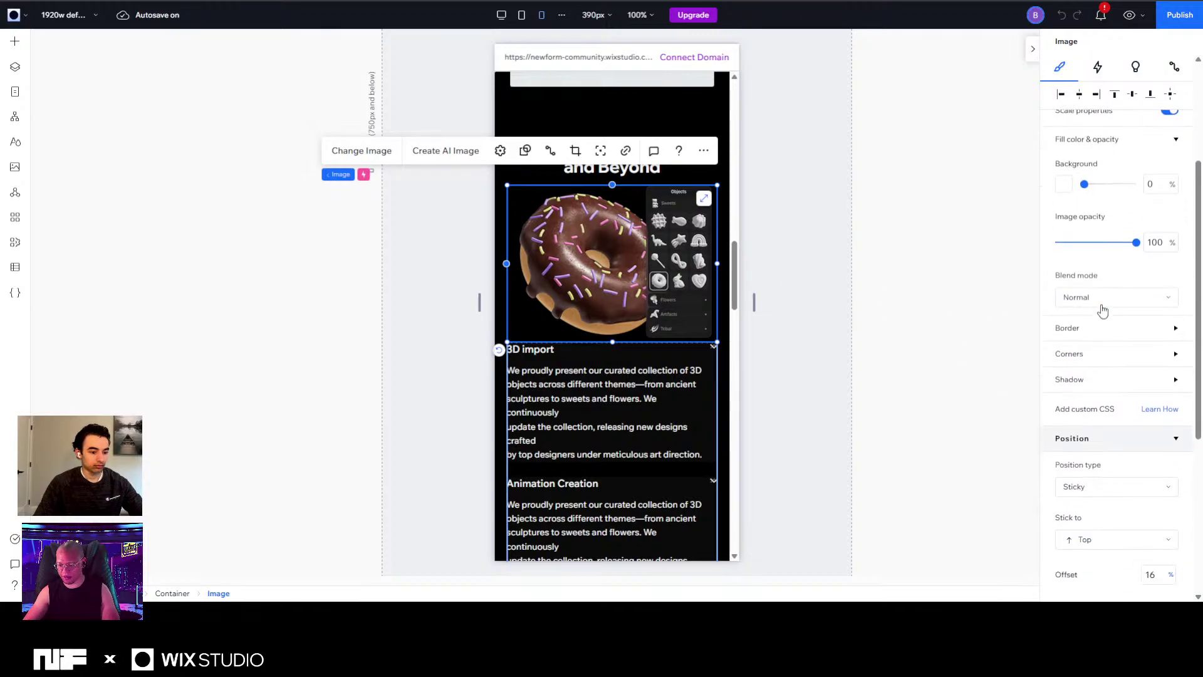
{"action": "left_click", "coordinate": [1103, 428]}
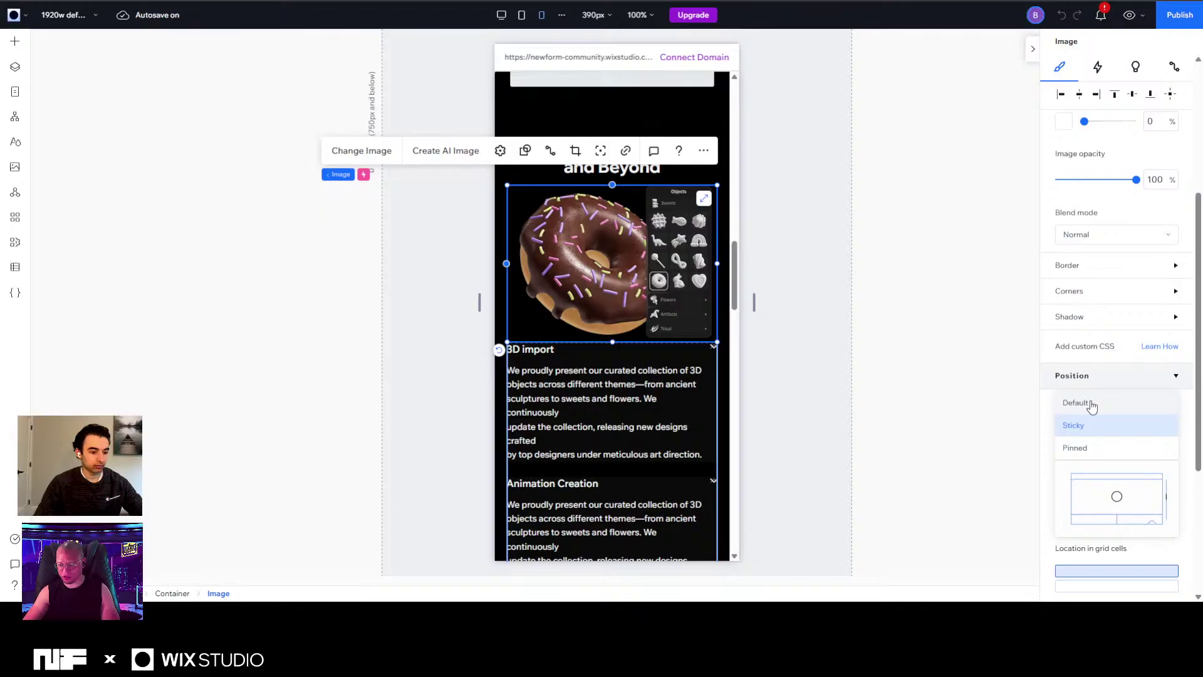
{"action": "left_click", "coordinate": [1092, 405]}
{"action": "left_click", "coordinate": [887, 300]}
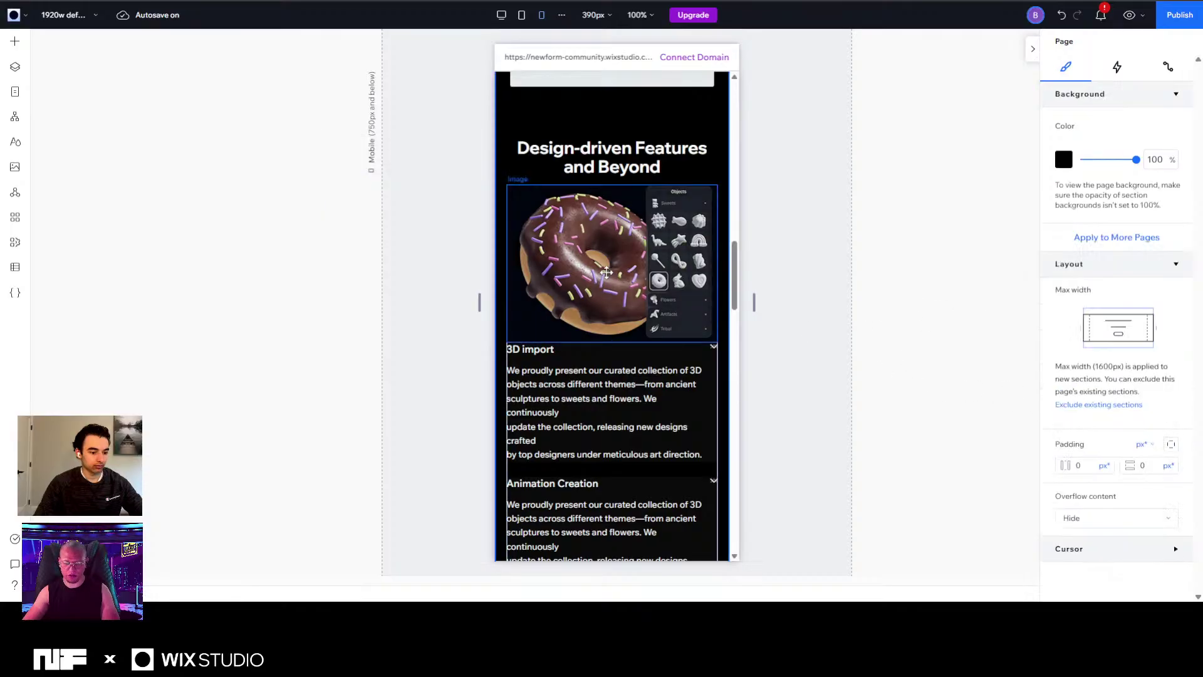
Review the remaining mobile sections and test how the pricing cards respond to a wider canvas
{"action": "scroll", "coordinate": [597, 270], "scroll_direction": "down", "scroll_amount": 3}
{"action": "scroll", "coordinate": [597, 271], "scroll_direction": "down", "scroll_amount": 14}
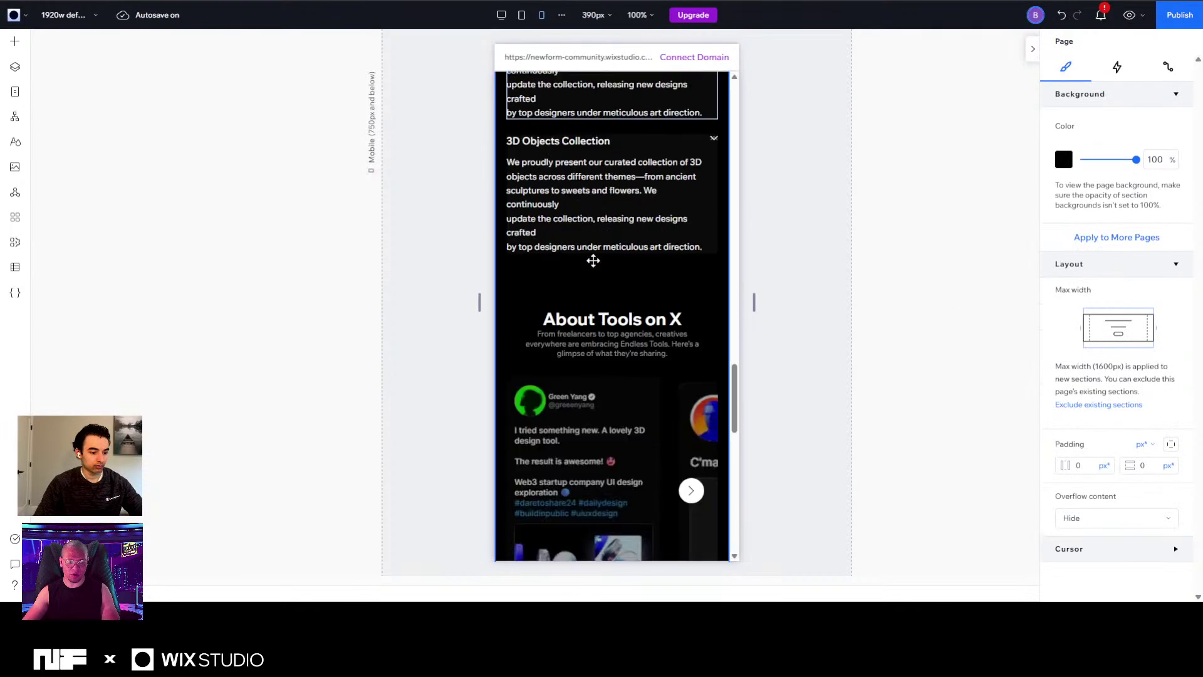
{"action": "scroll", "coordinate": [593, 260], "scroll_direction": "down", "scroll_amount": 5}
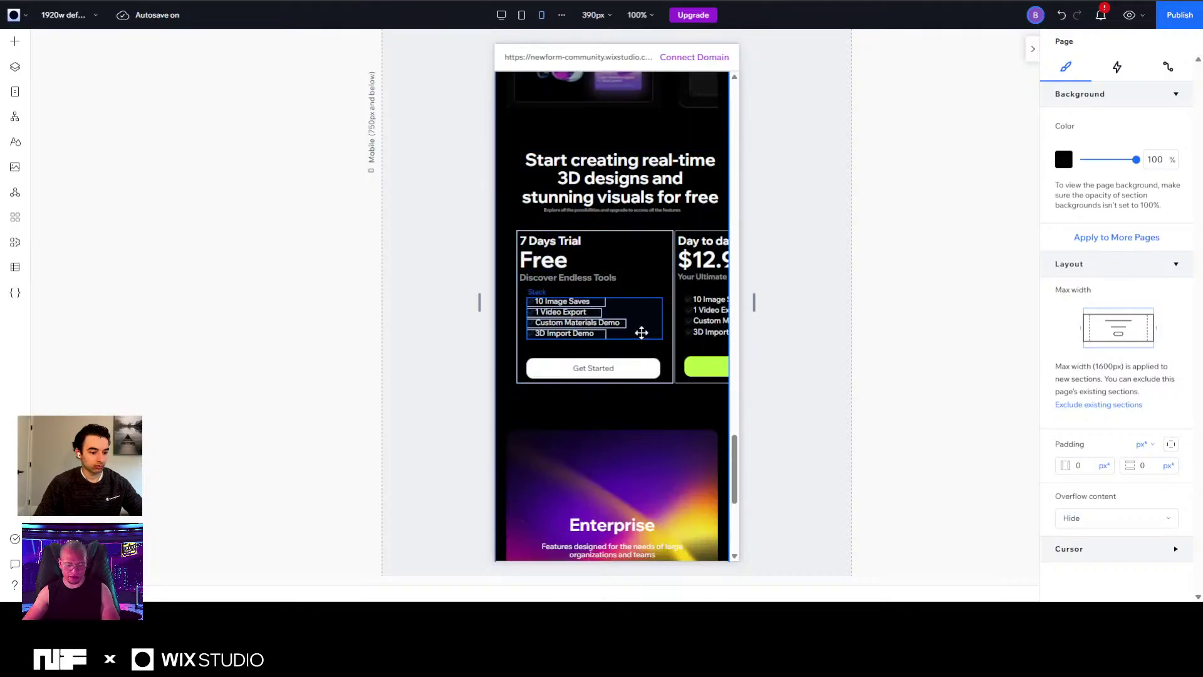
{"action": "scroll", "coordinate": [642, 332], "scroll_direction": "down", "scroll_amount": 3}
{"action": "scroll", "coordinate": [642, 332], "scroll_direction": "up", "scroll_amount": 3}
{"action": "scroll", "coordinate": [638, 281], "scroll_direction": "down", "scroll_amount": 2}
{"action": "scroll", "coordinate": [644, 296], "scroll_direction": "up", "scroll_amount": 3}
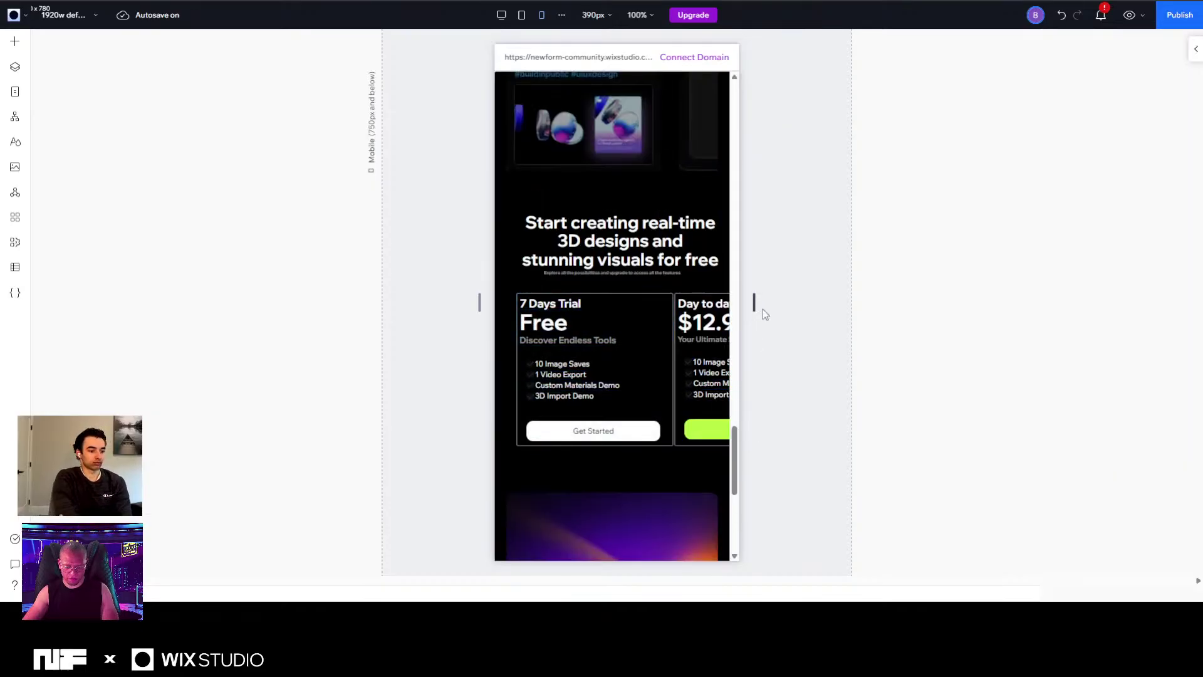
{"action": "left_click_drag", "start_coordinate": [755, 306], "coordinate": [838, 300]}
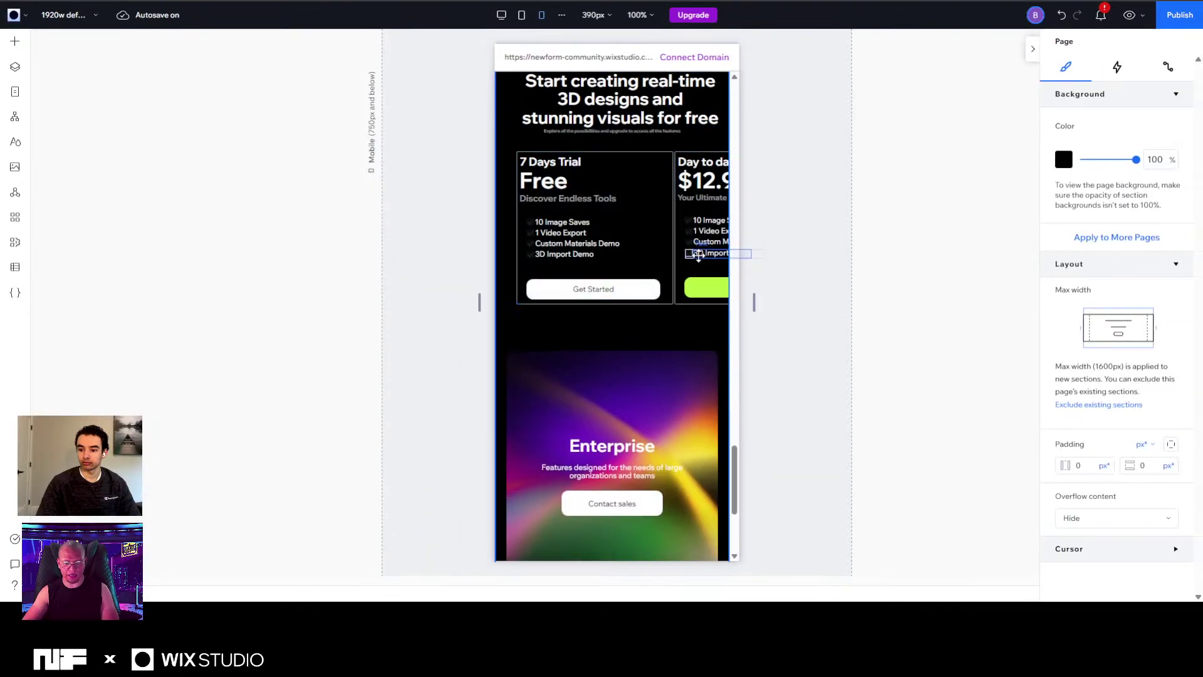
{"action": "left_click", "coordinate": [696, 275]}
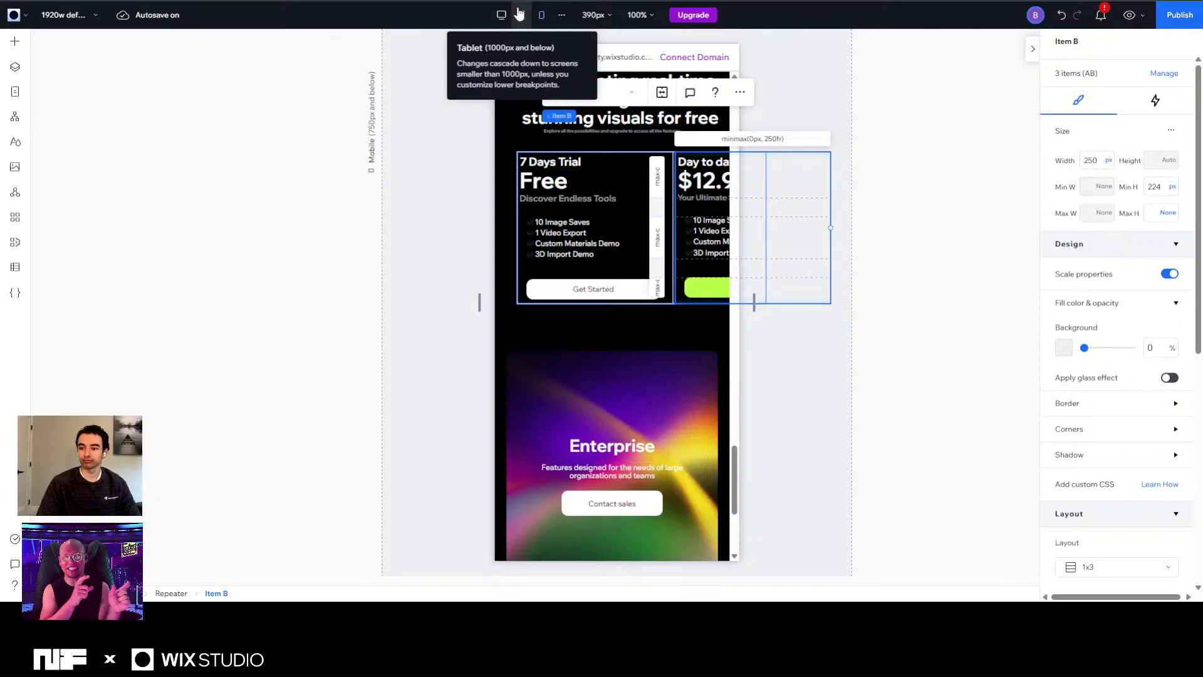
{"action": "left_click", "coordinate": [608, 329]}
Examine the Enterprise banner's text stack and image, checking how they scale on a wider canvas and the stack's layout settings
{"action": "scroll", "coordinate": [593, 288], "scroll_direction": "down", "scroll_amount": 2}
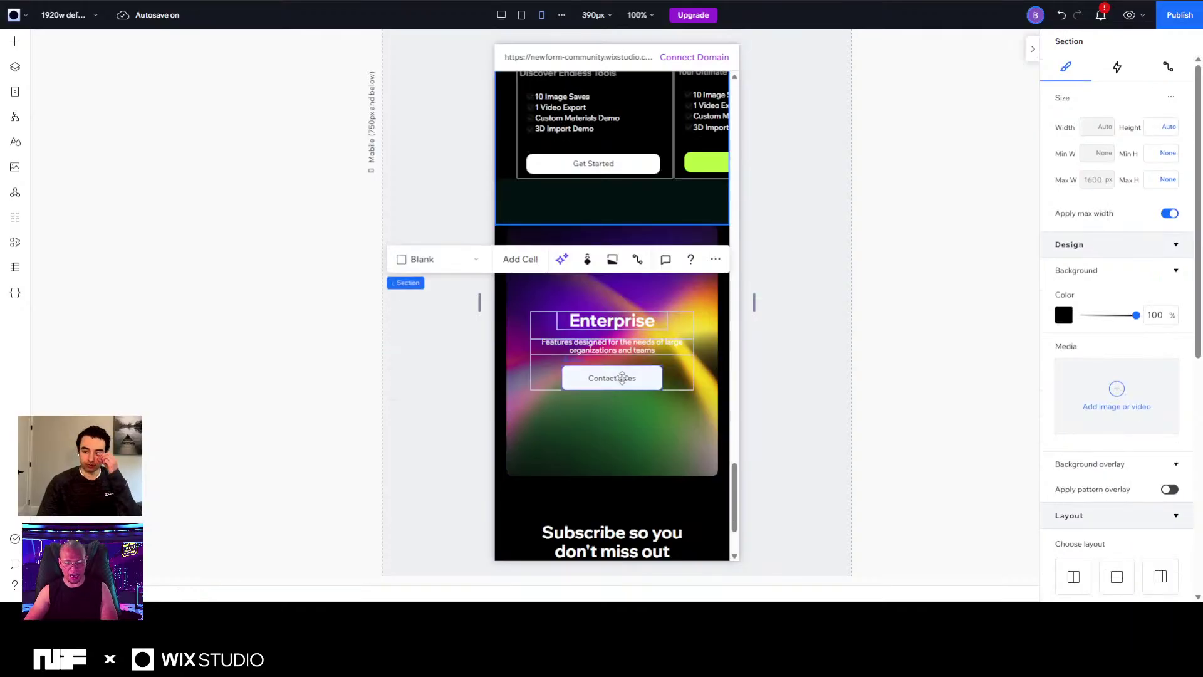
{"action": "left_click", "coordinate": [687, 366]}
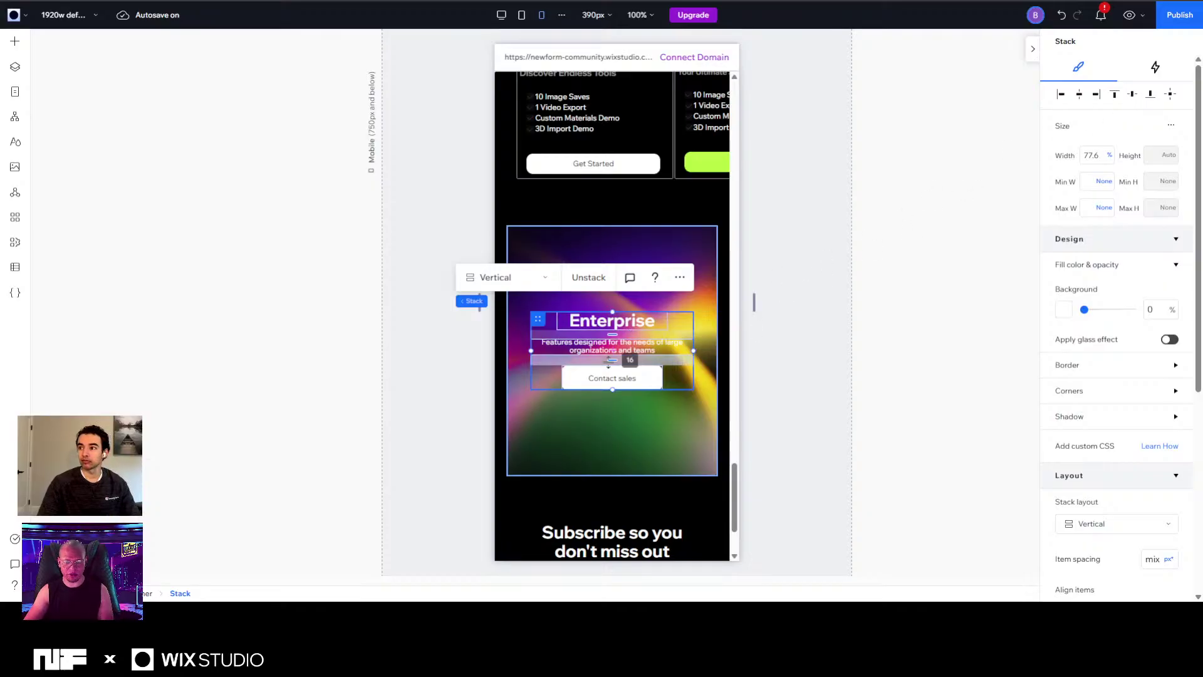
{"action": "left_click_drag", "start_coordinate": [753, 305], "coordinate": [813, 344]}
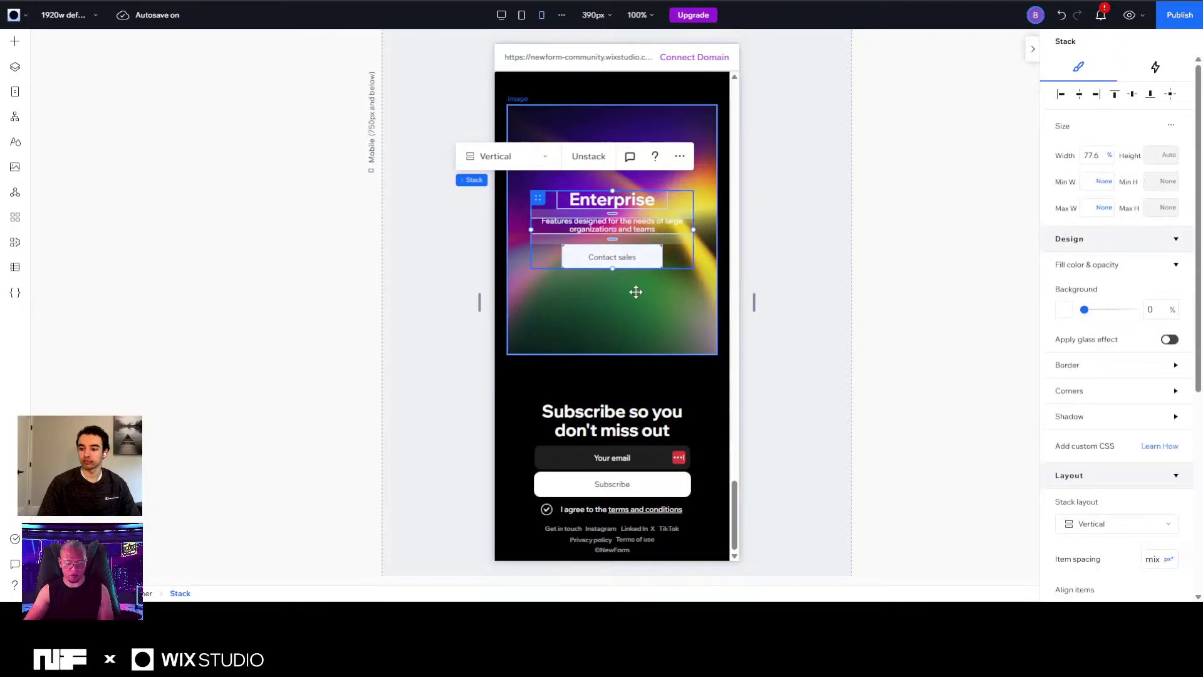
{"action": "left_click", "coordinate": [635, 292]}
{"action": "left_click_drag", "start_coordinate": [758, 302], "coordinate": [788, 303]}
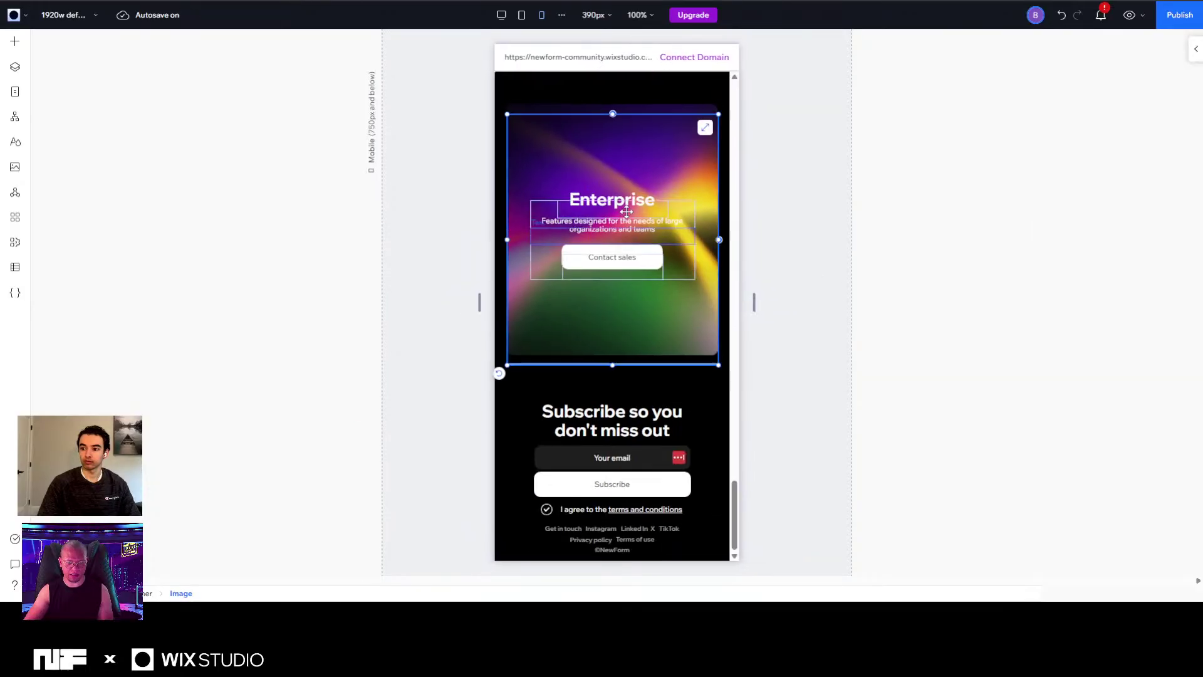
{"action": "left_click", "coordinate": [626, 212]}
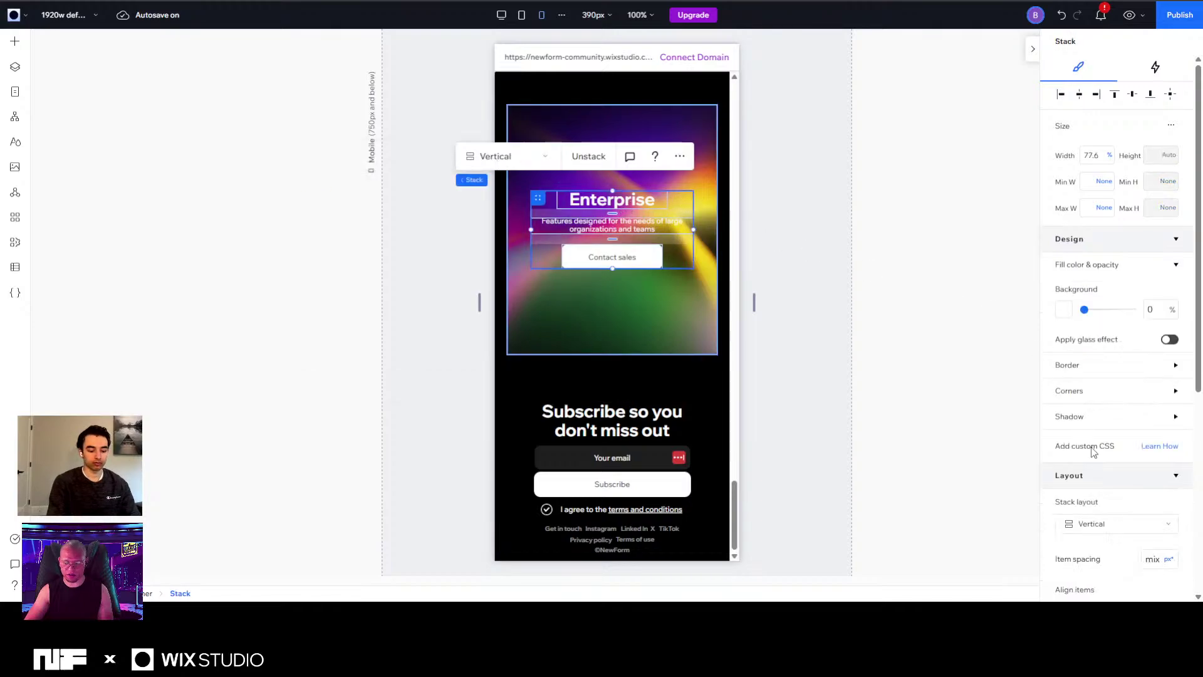
{"action": "scroll", "coordinate": [1103, 448], "scroll_direction": "down", "scroll_amount": 5}
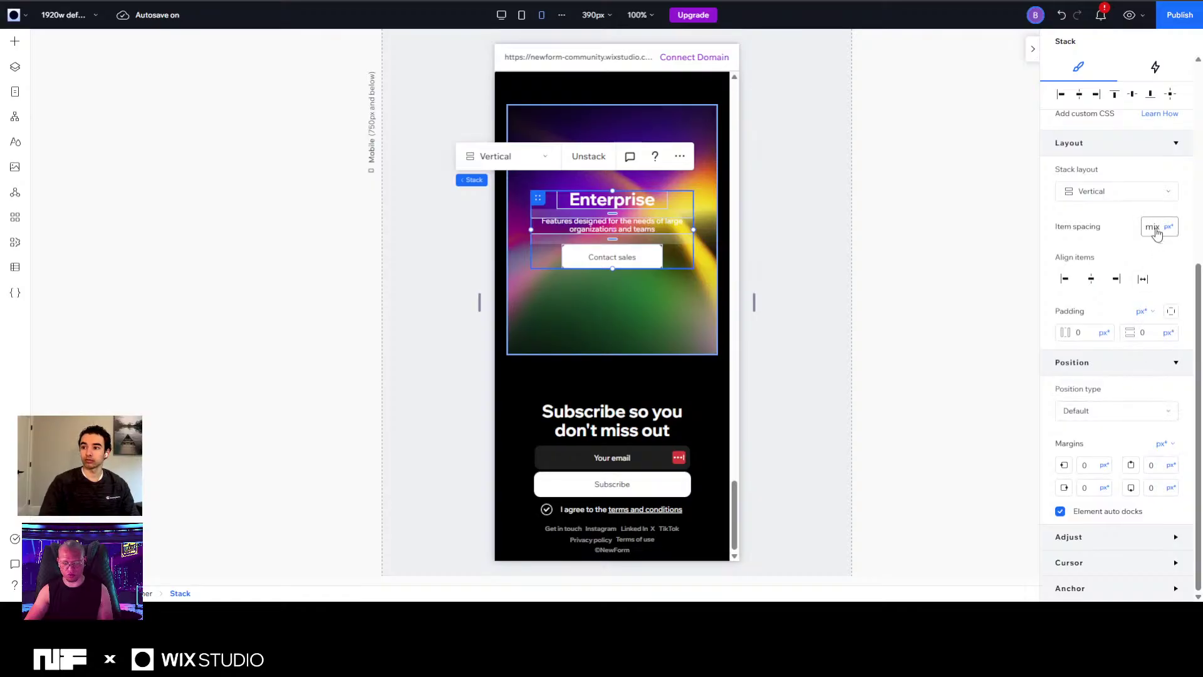
{"action": "left_click", "coordinate": [696, 184]}
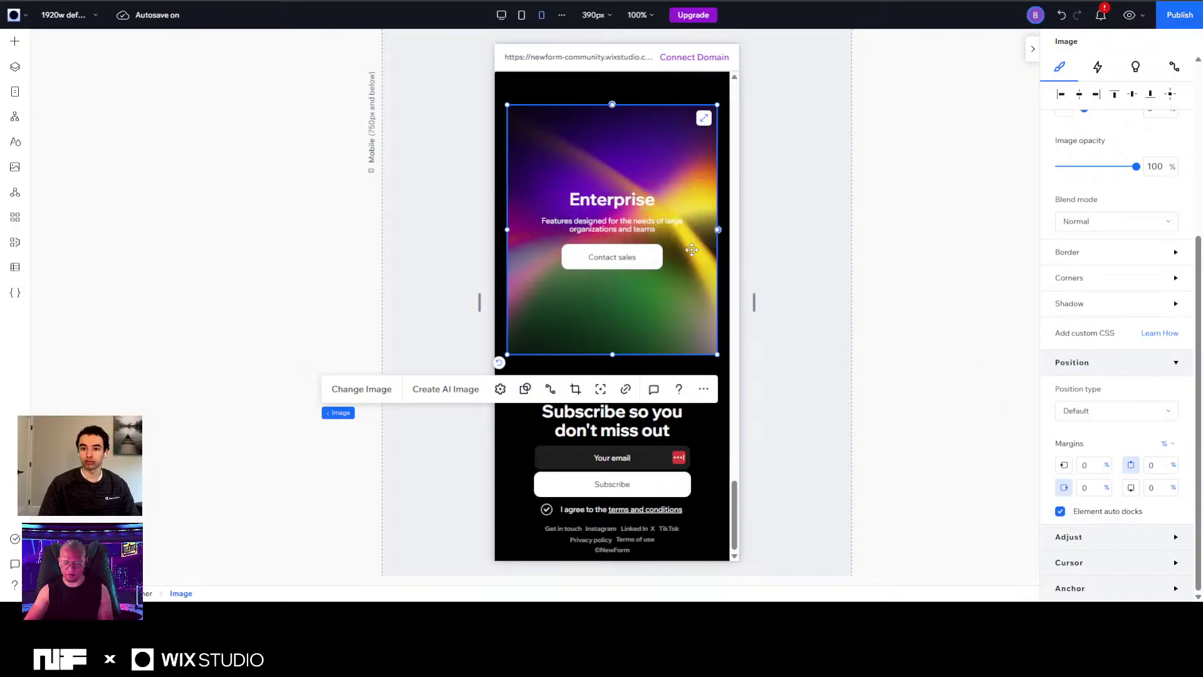
Try docking the Enterprise text stack to the top and test it on a wider mobile canvas
{"action": "left_click", "coordinate": [673, 242]}
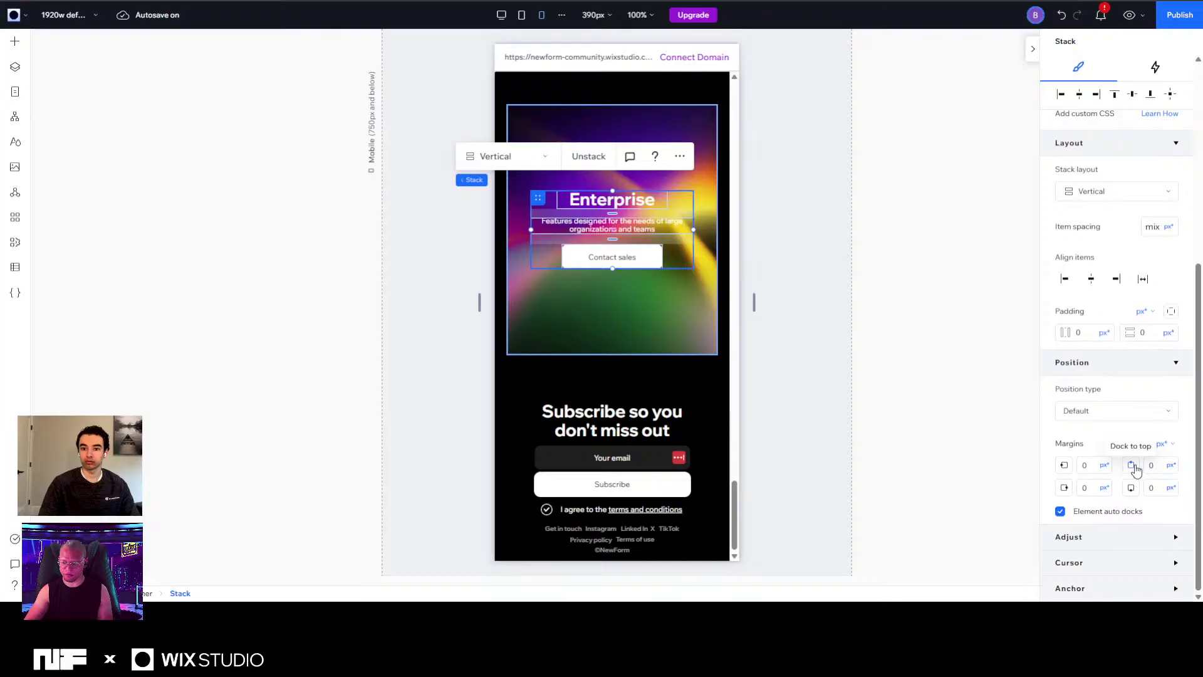
{"action": "left_click_drag", "start_coordinate": [754, 303], "coordinate": [806, 303]}
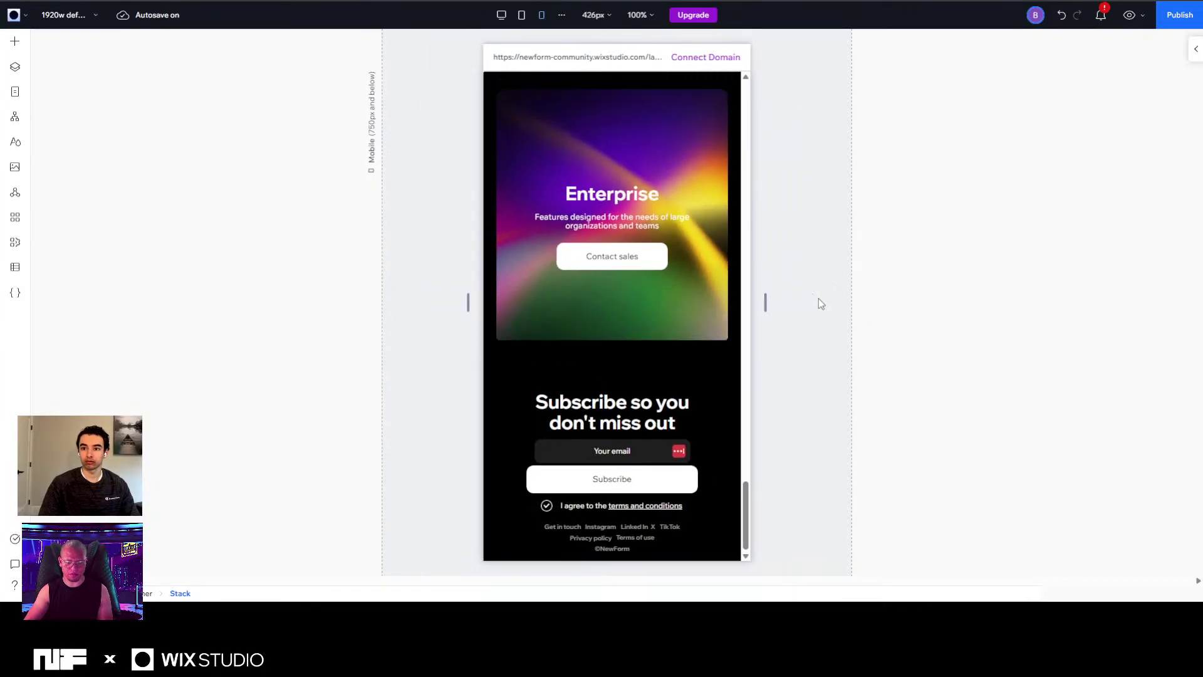
{"action": "scroll", "coordinate": [1137, 470], "scroll_direction": "down", "scroll_amount": 5}
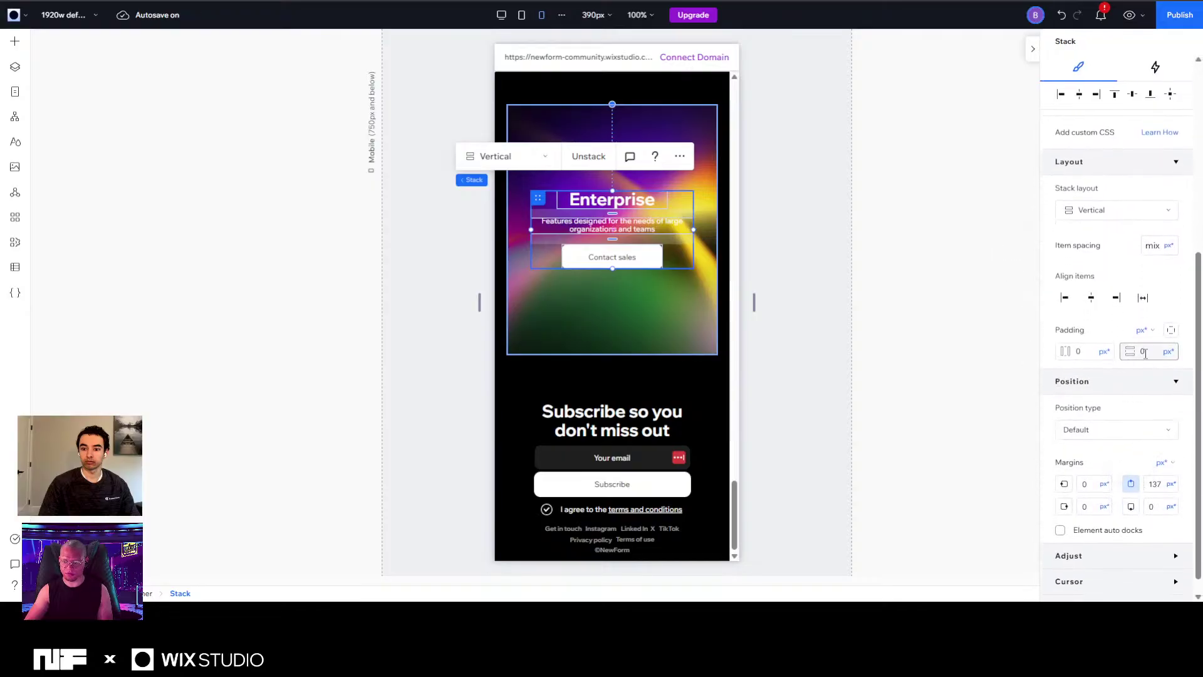
{"action": "left_click", "coordinate": [1132, 484]}
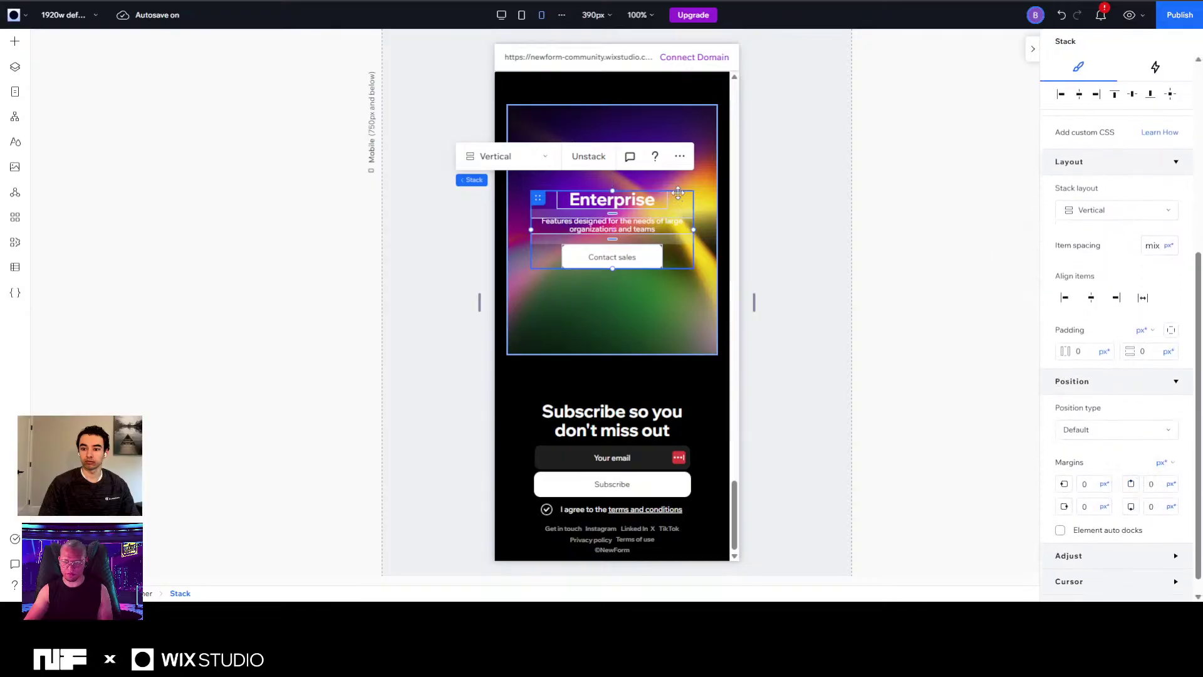
Inspect the Enterprise image and its container's layout and size settings, and return to the hero section
{"action": "left_click", "coordinate": [707, 131]}
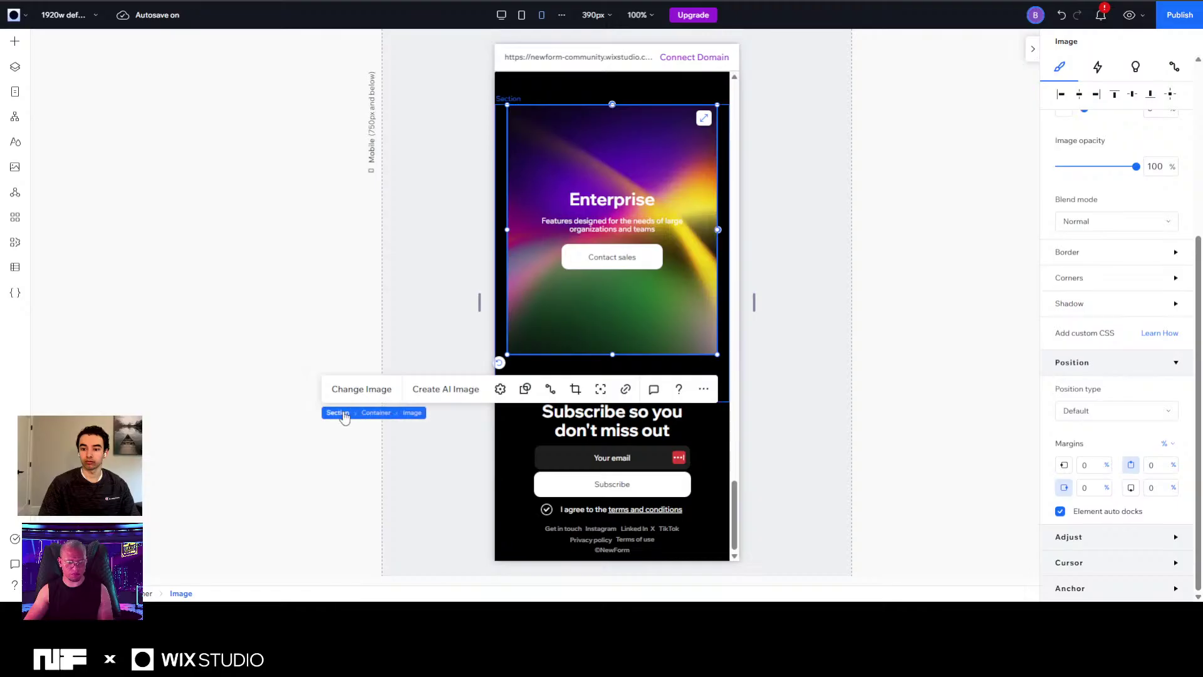
{"action": "left_click", "coordinate": [376, 412]}
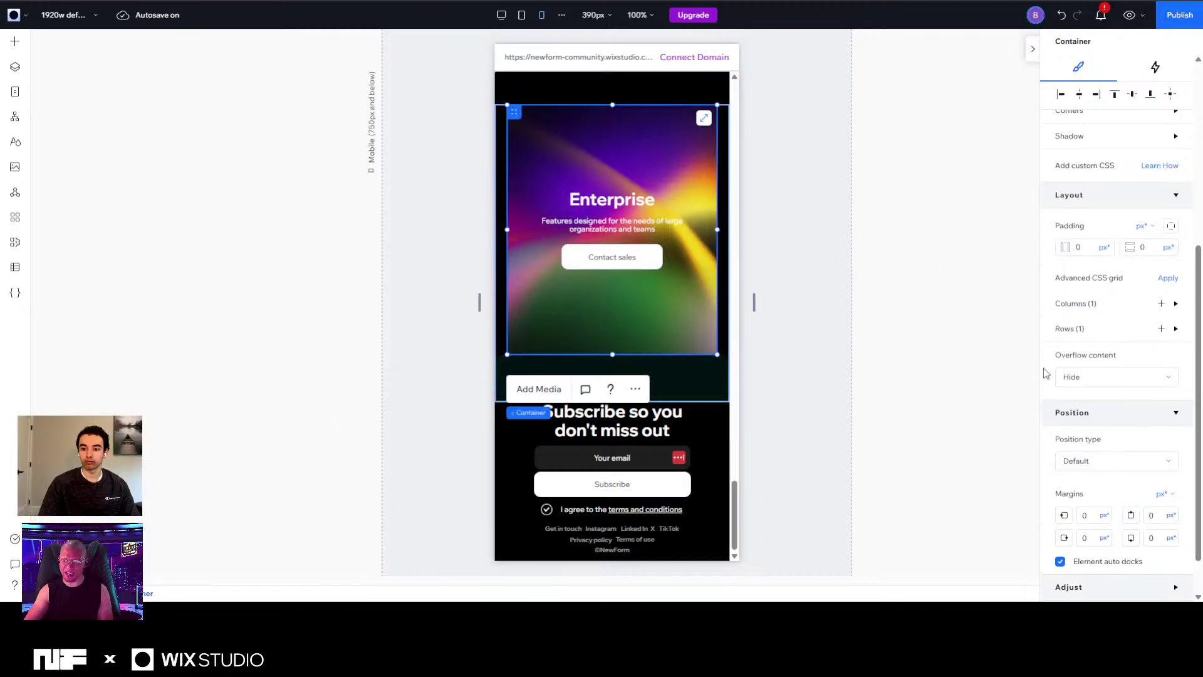
{"action": "scroll", "coordinate": [1131, 351], "scroll_direction": "up", "scroll_amount": 5}
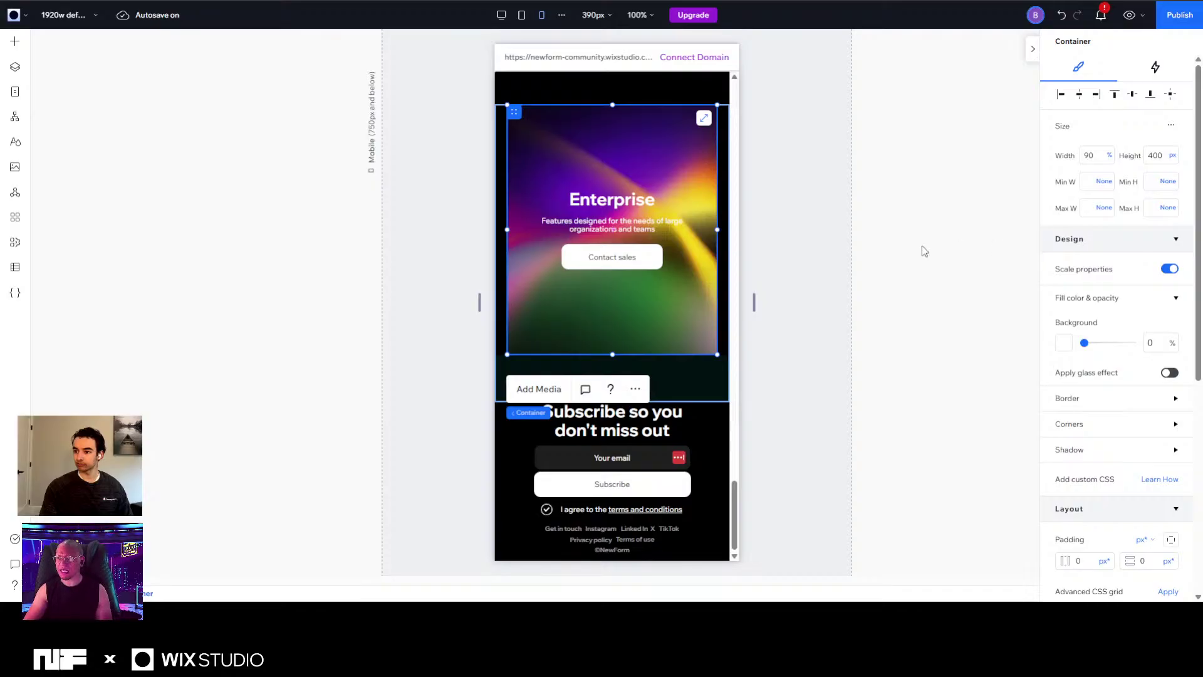
{"action": "left_click", "coordinate": [668, 242]}
{"action": "scroll", "coordinate": [646, 344], "scroll_direction": "up", "scroll_amount": 10}
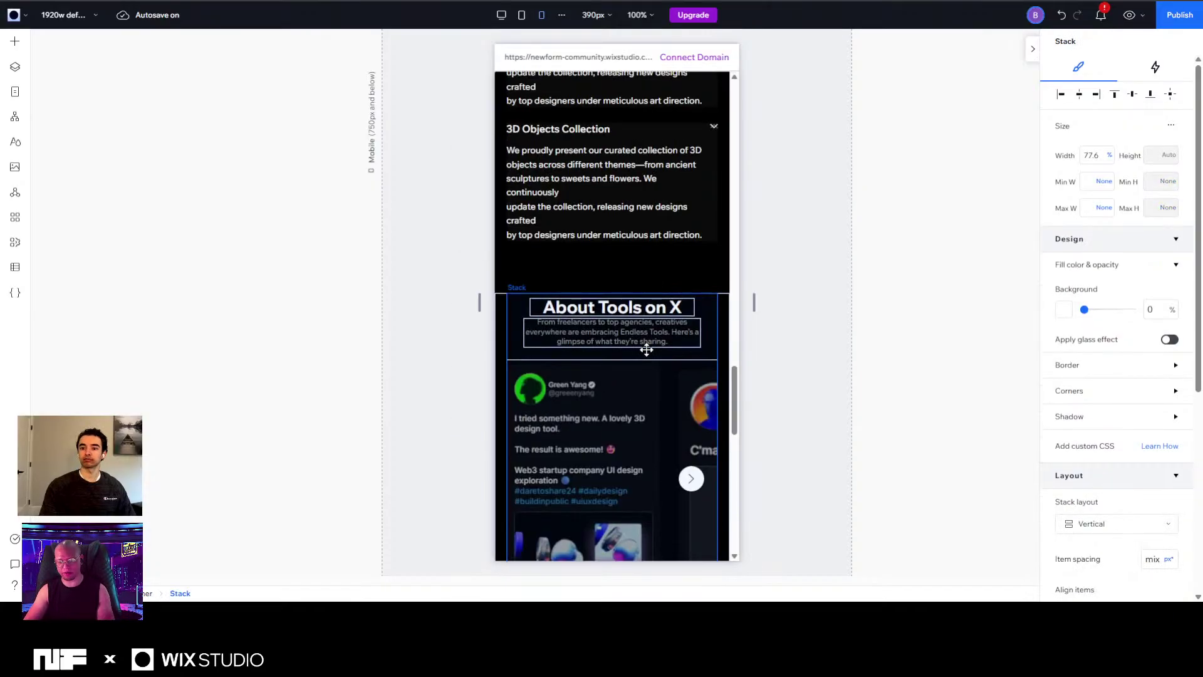
{"action": "scroll", "coordinate": [646, 349], "scroll_direction": "up", "scroll_amount": 15}
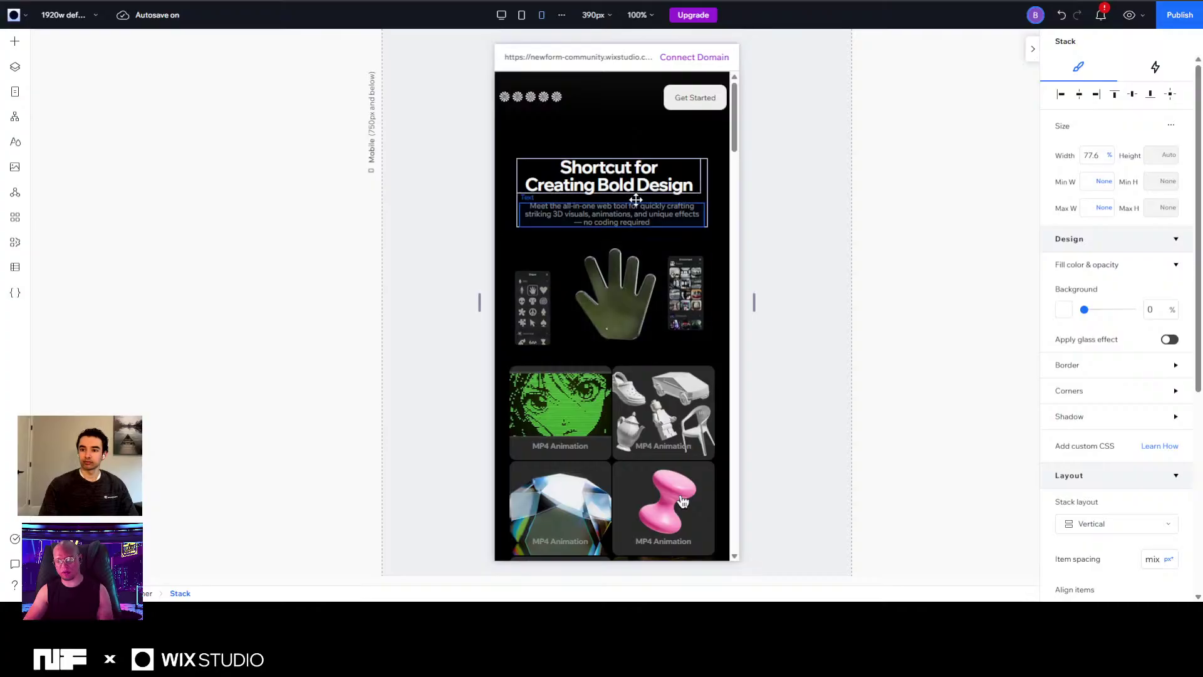
{"action": "left_click", "coordinate": [692, 197]}
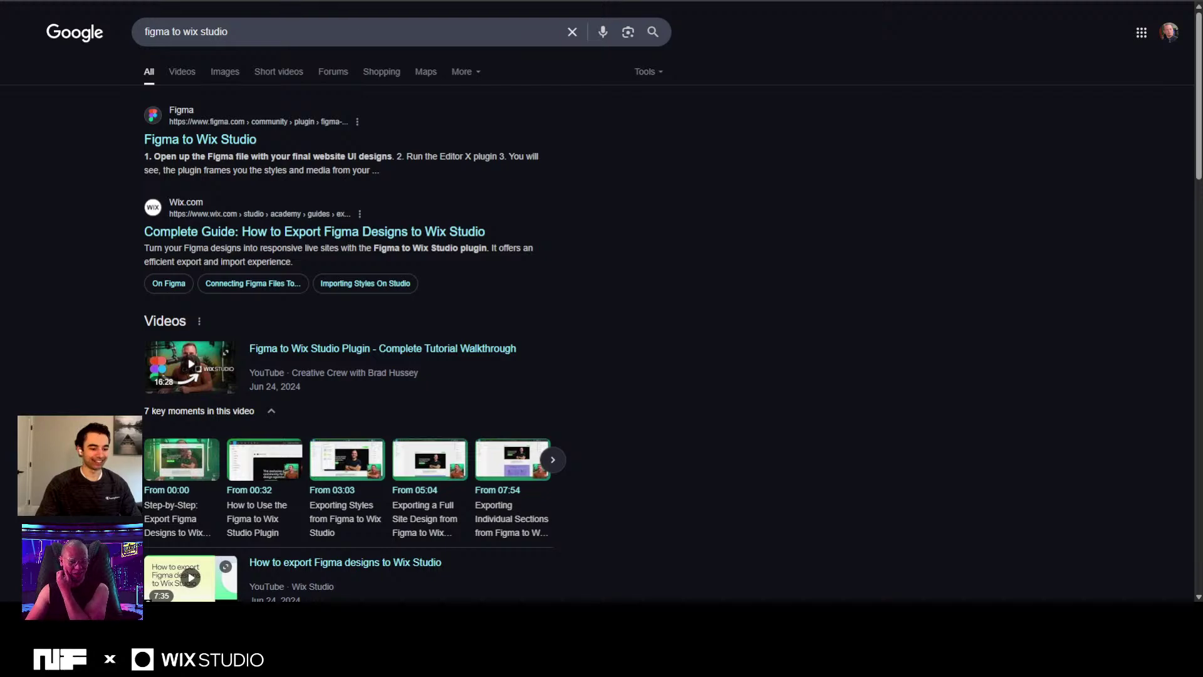
{"action": "left_click", "coordinate": [418, 2]}
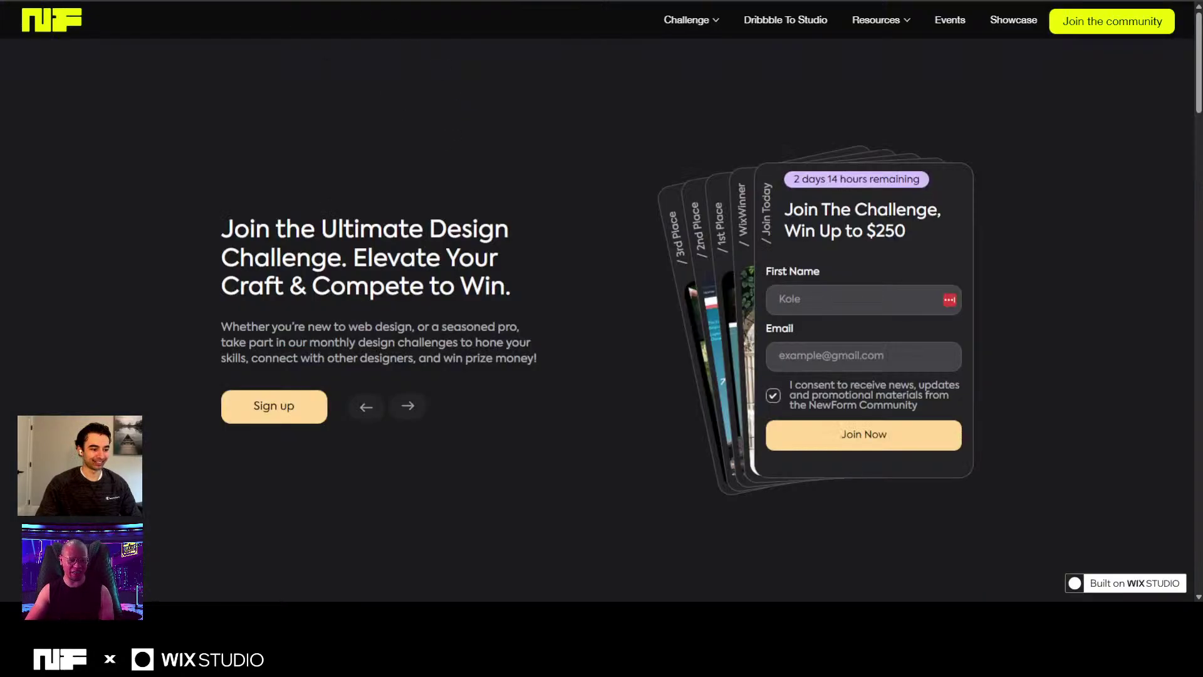
{"action": "key", "text": "ctrl+Tab"}
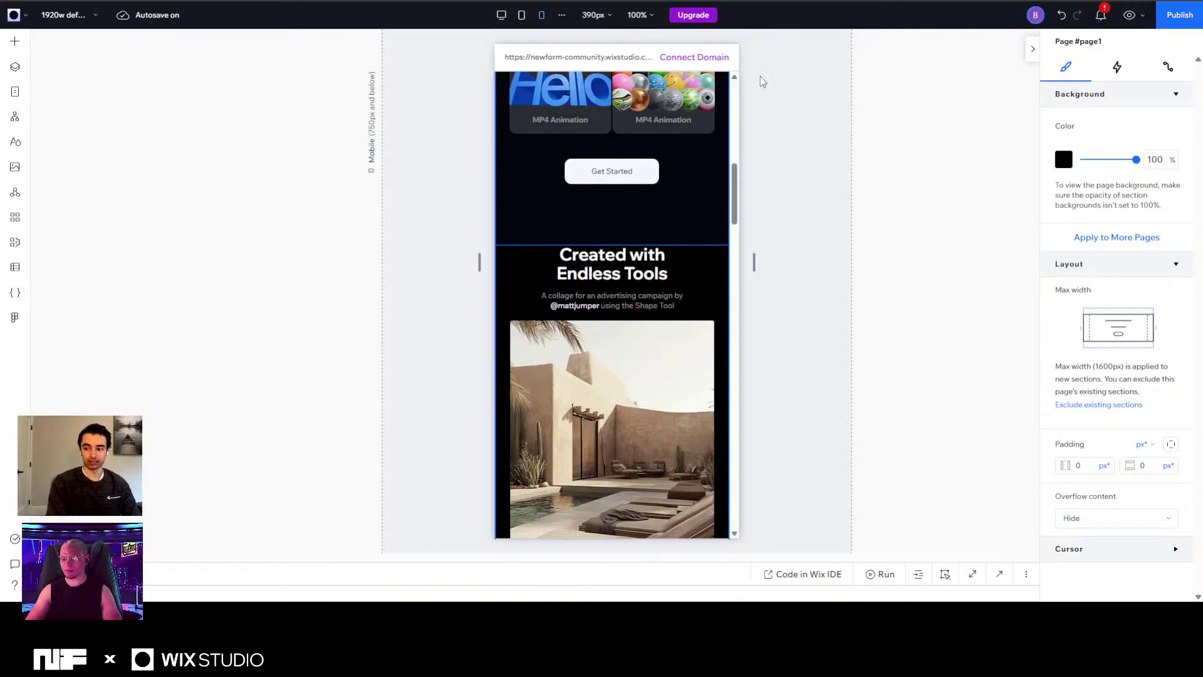
{"action": "key", "text": "ctrl+Tab"}
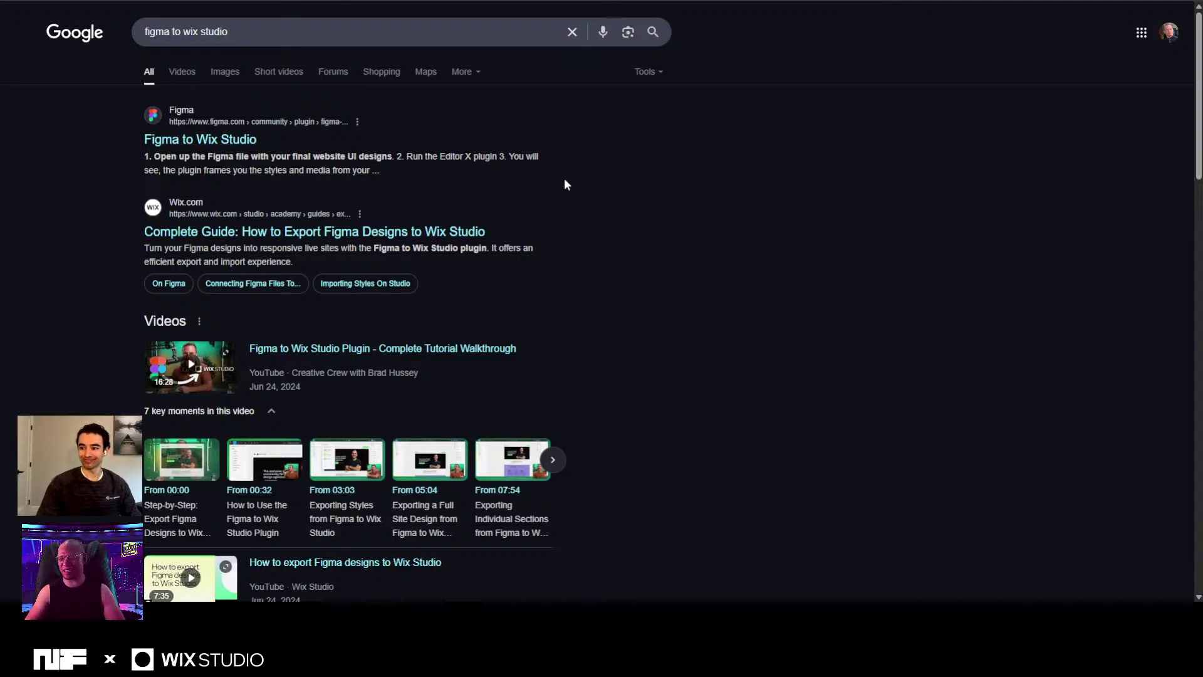
Open the Figma to Wix Studio plugin's community page from the search results and look over its title and description
{"action": "left_click", "coordinate": [204, 146]}
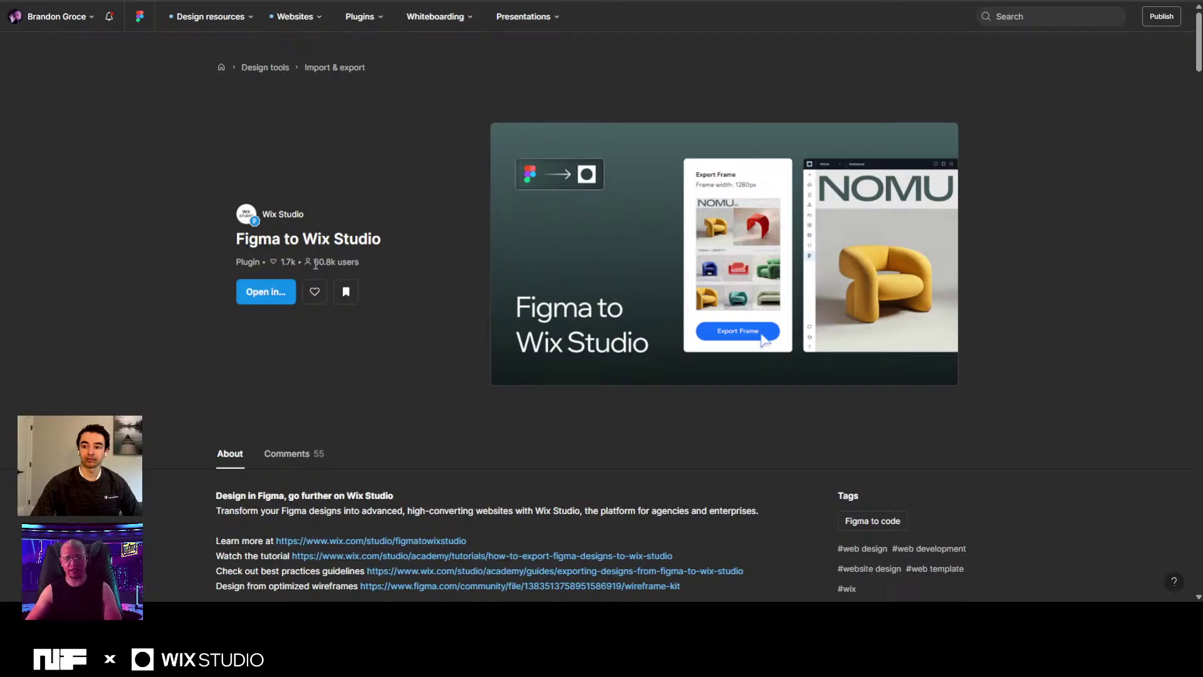
{"action": "left_click_drag", "start_coordinate": [238, 239], "coordinate": [425, 243]}
{"action": "left_click", "coordinate": [439, 260]}
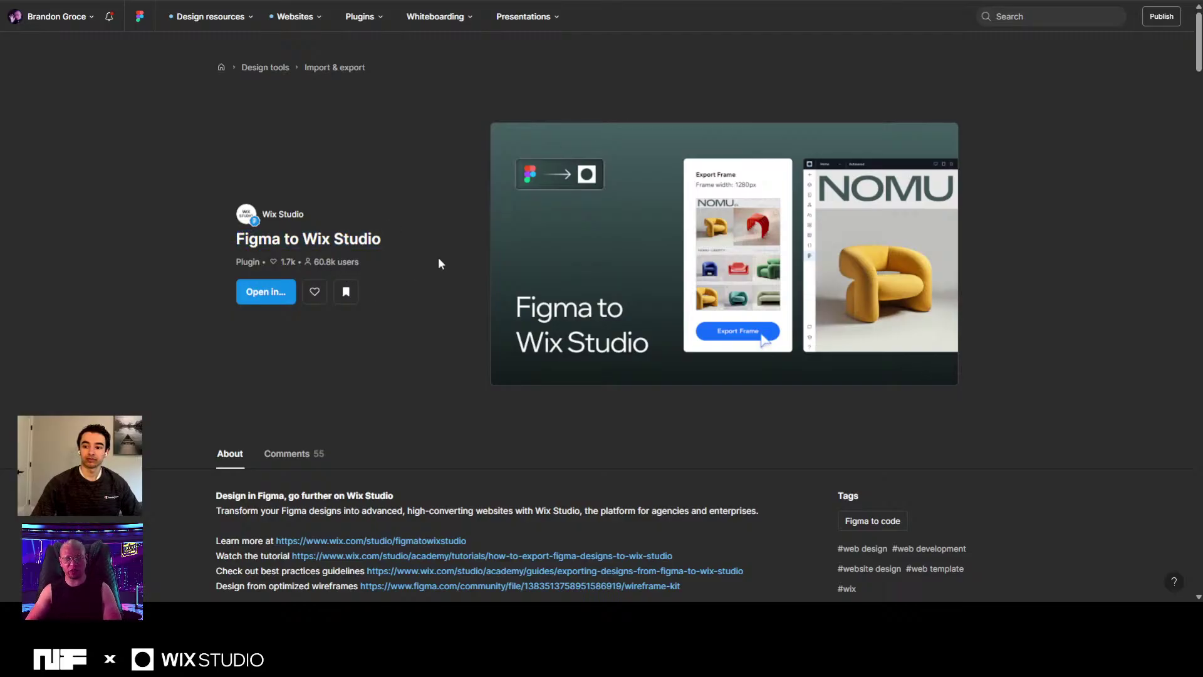
{"action": "scroll", "coordinate": [465, 286], "scroll_direction": "down", "scroll_amount": 2}
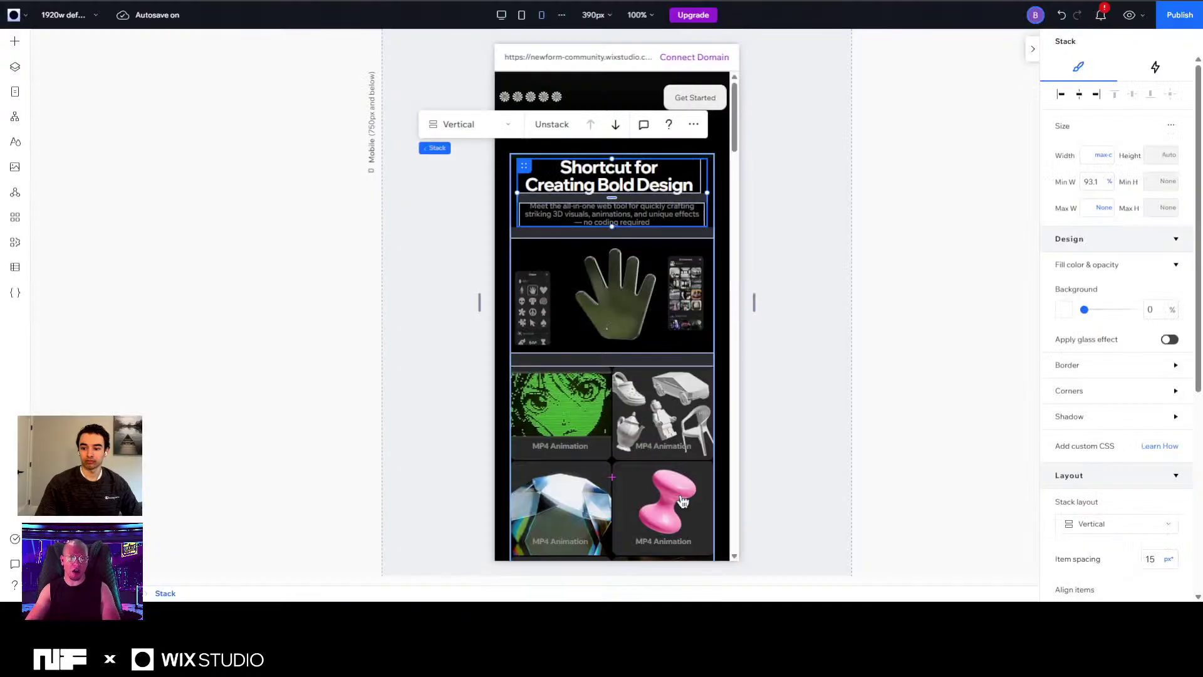
Switch back to Wix Studio and review the mobile page from the hero's hand image down to the Created with Endless Tools section
{"action": "left_click", "coordinate": [881, 246]}
{"action": "scroll", "coordinate": [615, 344], "scroll_direction": "down", "scroll_amount": 2}
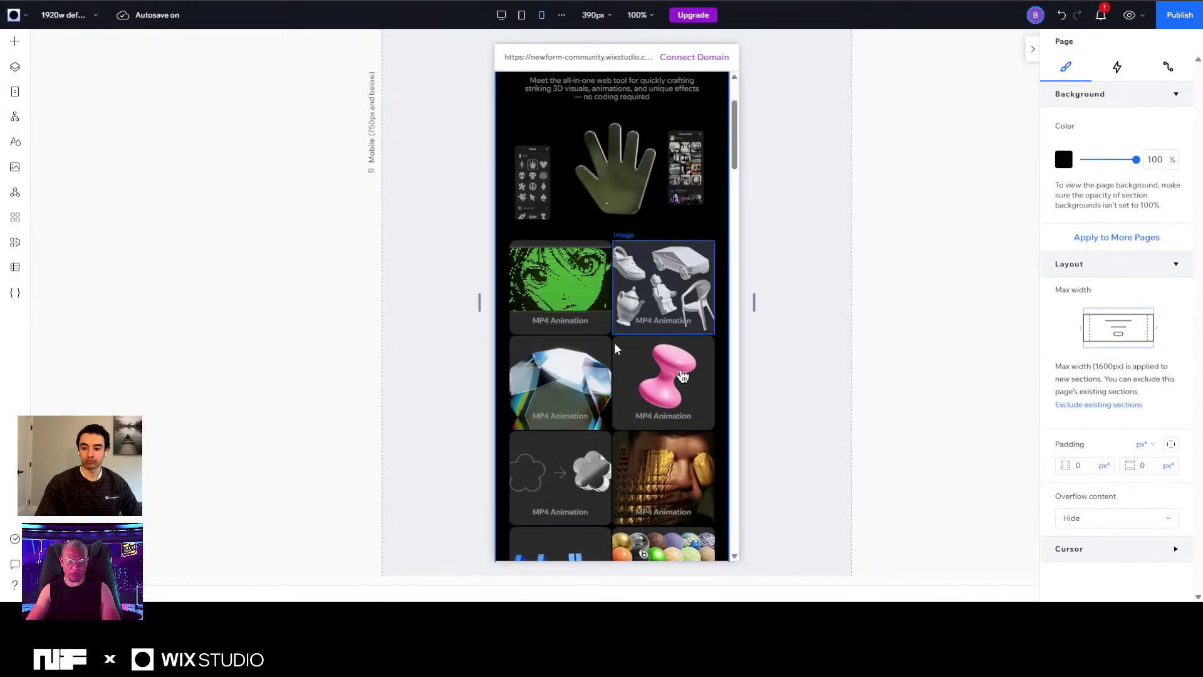
{"action": "scroll", "coordinate": [615, 349], "scroll_direction": "down", "scroll_amount": 4}
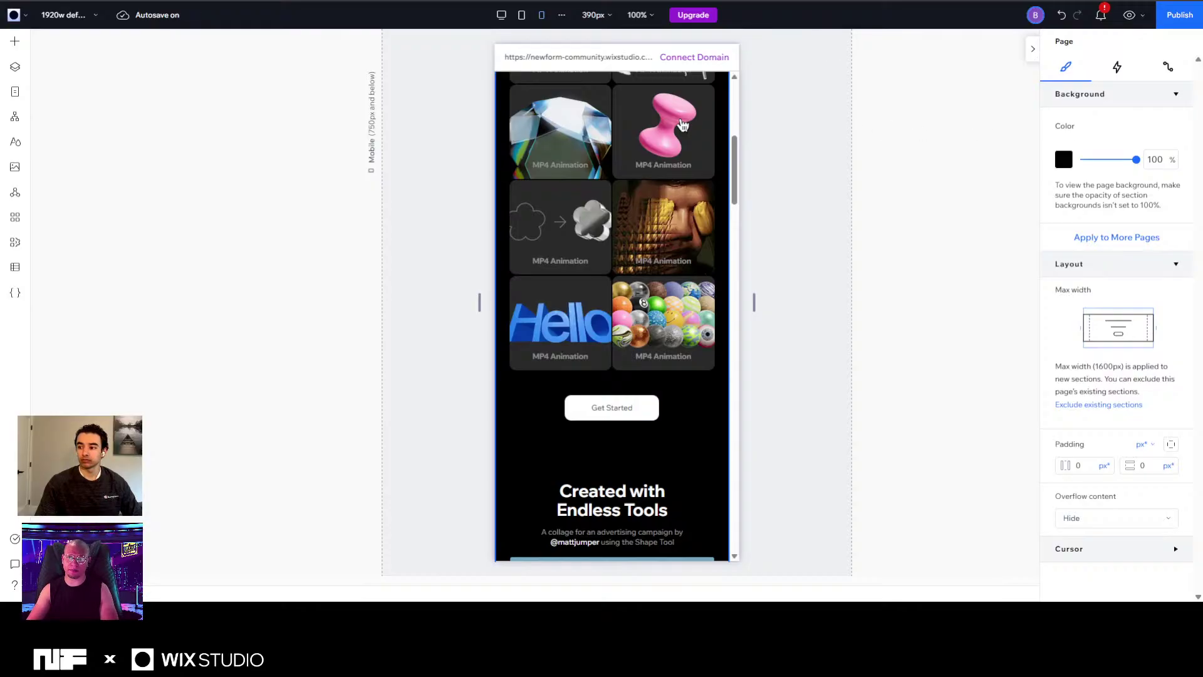
Switch to Figma and bring up the Saas Homepage design file
{"action": "key", "text": "ctrl+t"}
{"action": "type", "text": "figma"}
{"action": "key", "text": "Return"}
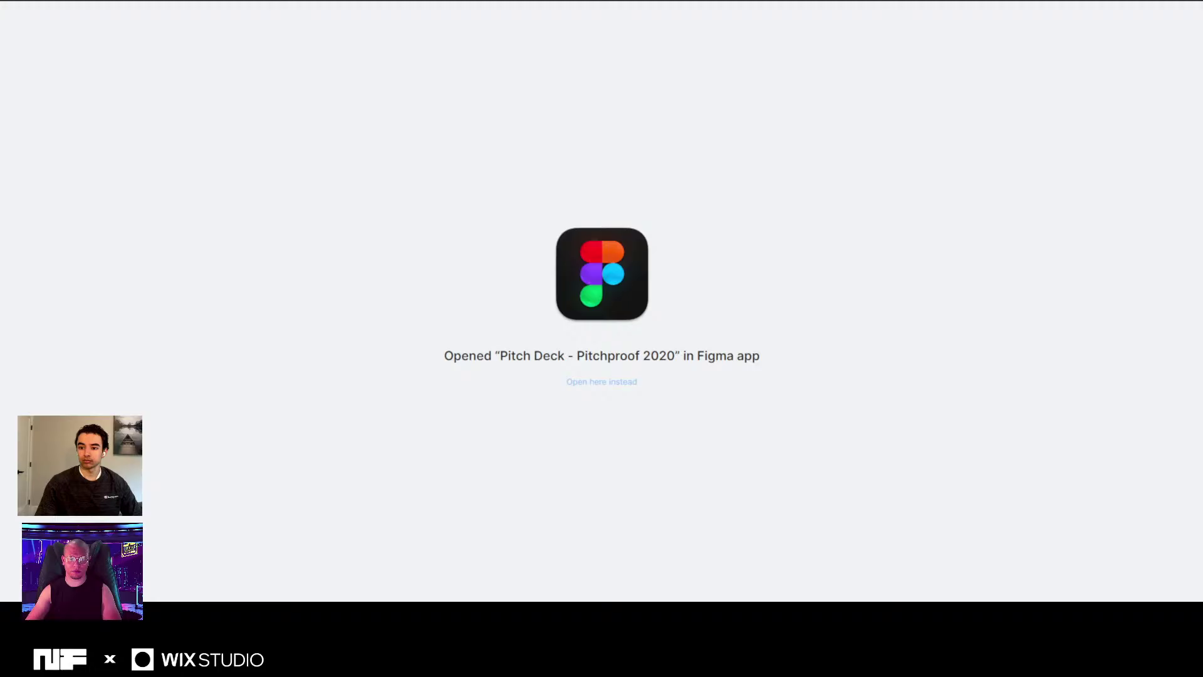
{"action": "key", "text": "ctrl+w"}
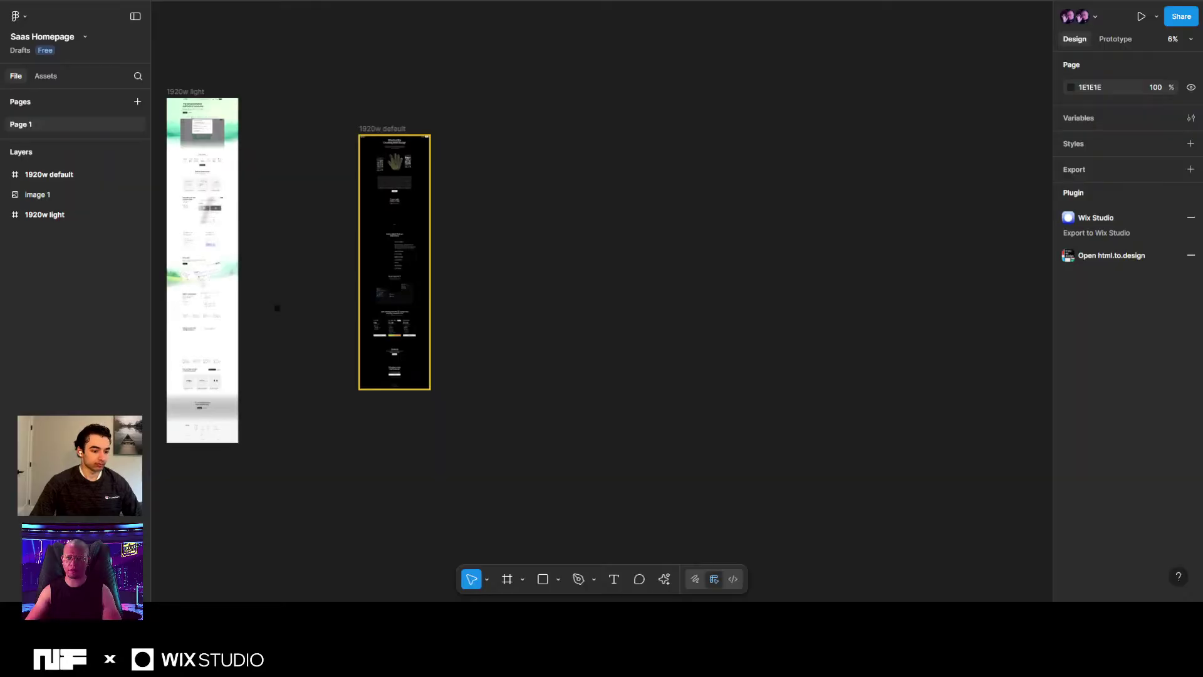
Locate the dark homepage design in the Figma file and select its 1920w default frame
{"action": "scroll", "coordinate": [368, 189], "scroll_direction": "up", "scroll_amount": 10}
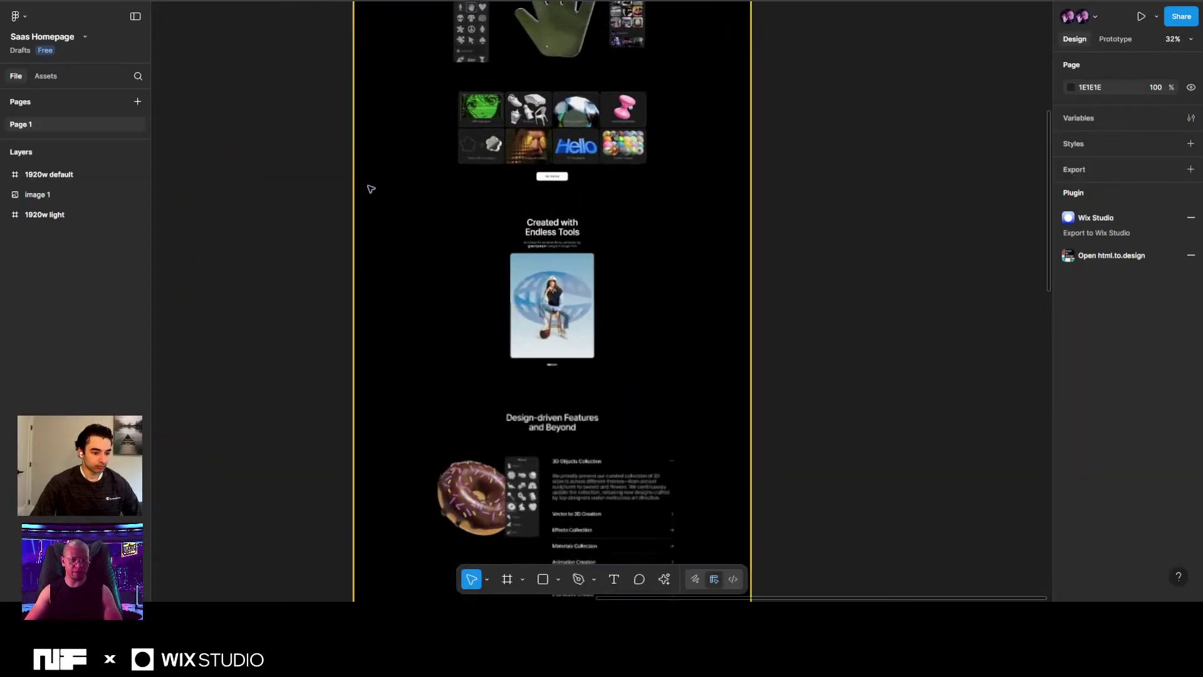
{"action": "scroll", "coordinate": [477, 144], "scroll_direction": "down", "scroll_amount": 10}
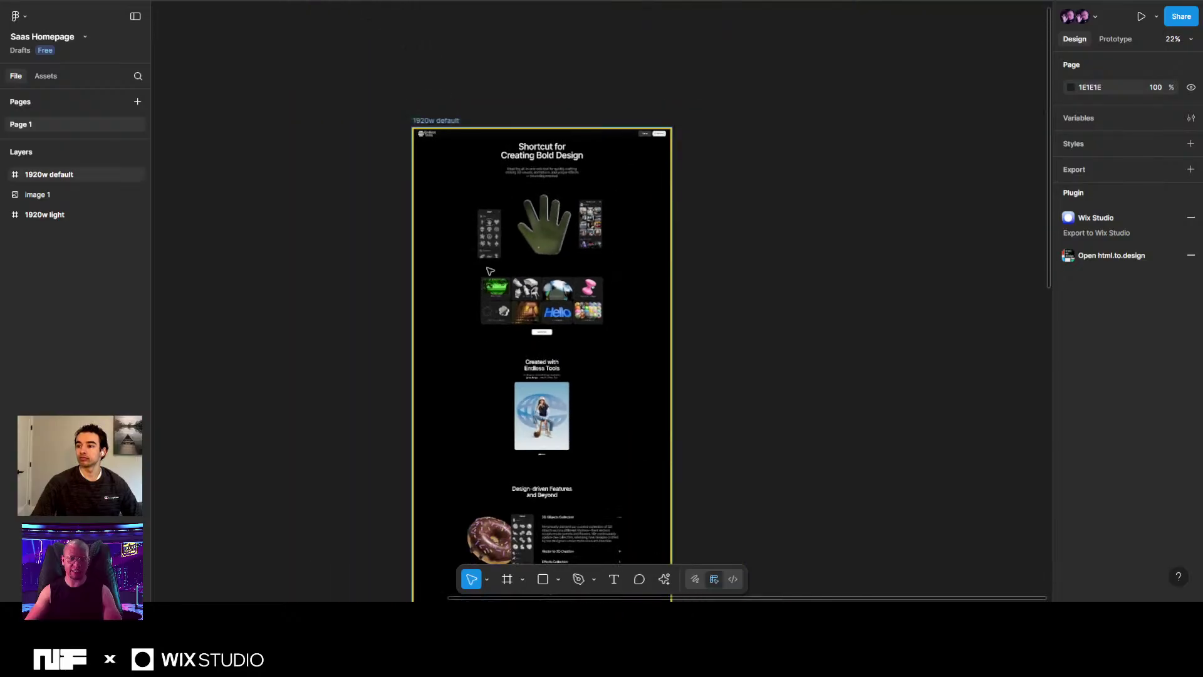
{"action": "left_click", "coordinate": [491, 215]}
{"action": "scroll", "coordinate": [491, 215], "scroll_direction": "up", "scroll_amount": 3}
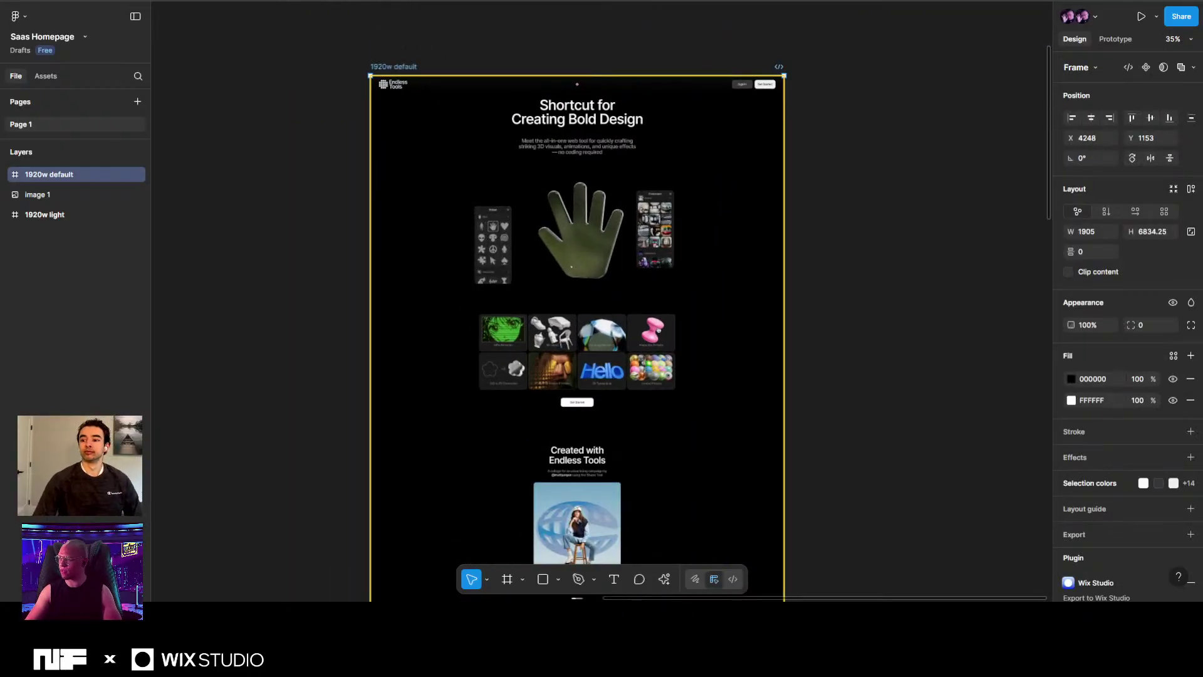
Review the 1920w default frame's sections from the hero through features, pricing and the Enterprise banner to the footer
{"action": "scroll", "coordinate": [921, 186], "scroll_direction": "left", "scroll_amount": 2}
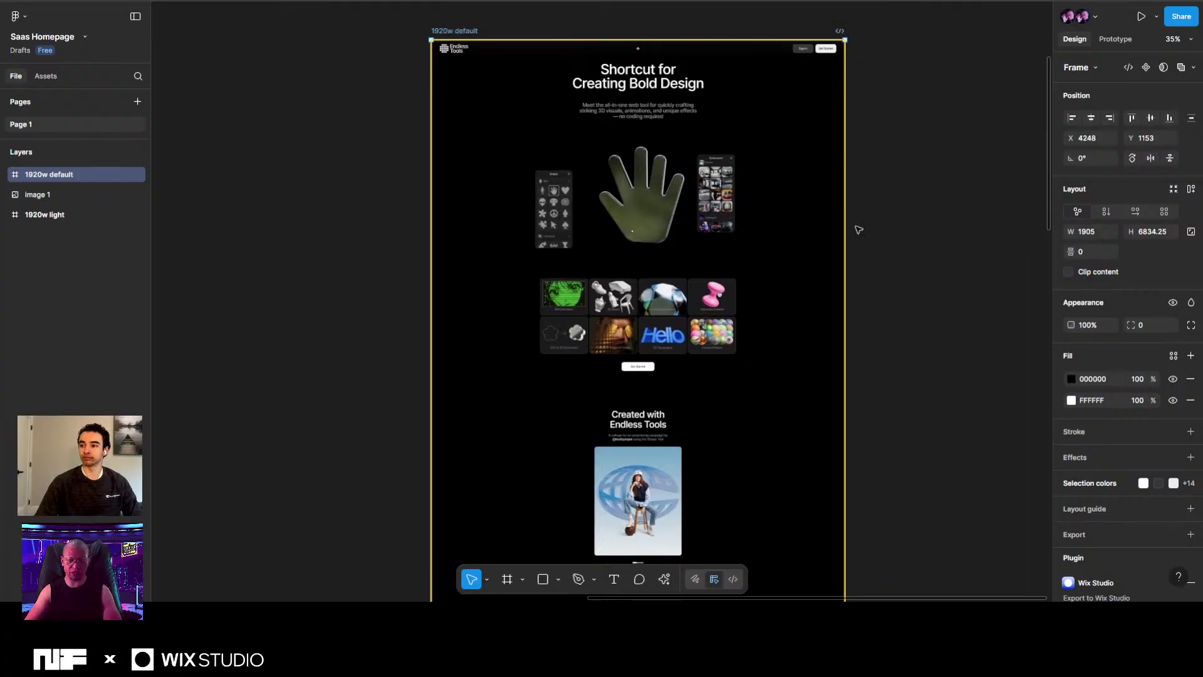
{"action": "scroll", "coordinate": [702, 194], "scroll_direction": "up", "scroll_amount": 3}
{"action": "scroll", "coordinate": [704, 355], "scroll_direction": "up", "scroll_amount": 5}
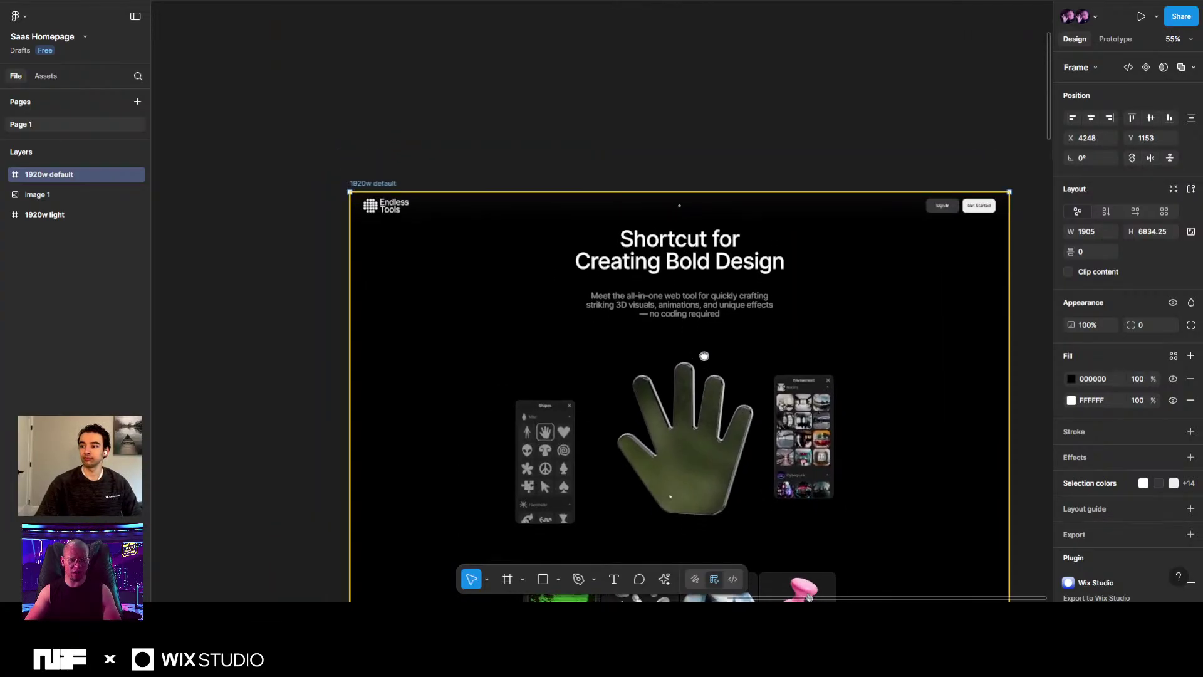
{"action": "scroll", "coordinate": [703, 356], "scroll_direction": "down", "scroll_amount": 10}
{"action": "scroll", "coordinate": [704, 355], "scroll_direction": "right", "scroll_amount": 4}
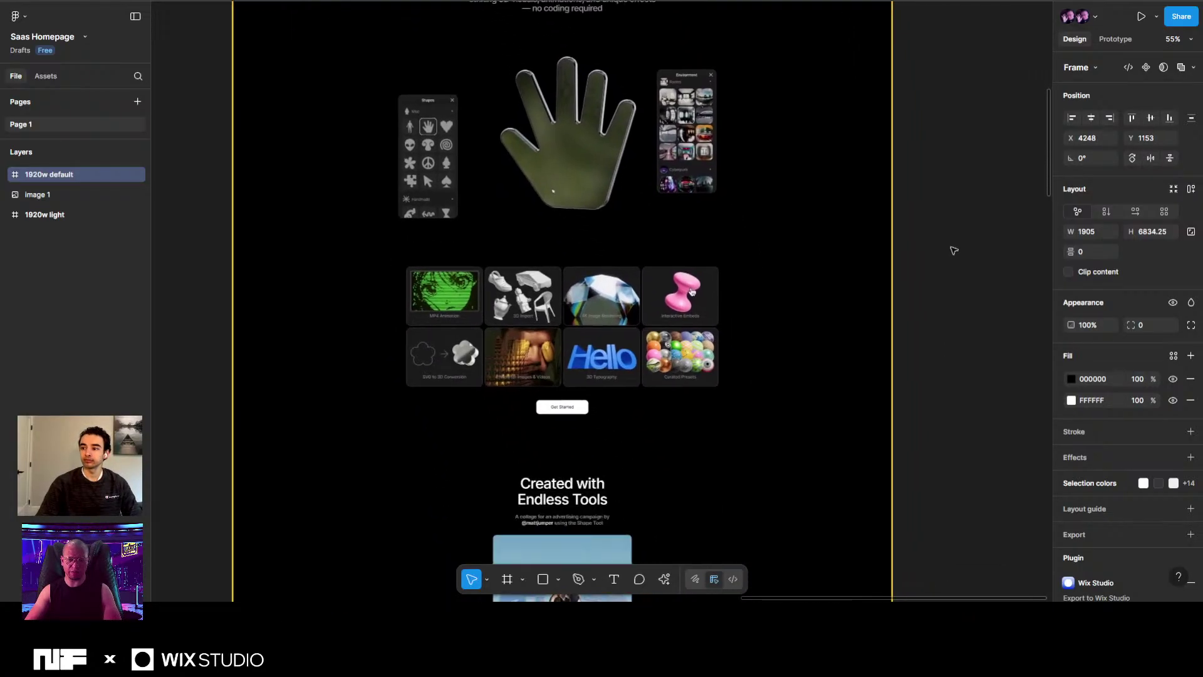
{"action": "scroll", "coordinate": [742, 312], "scroll_direction": "down", "scroll_amount": 16}
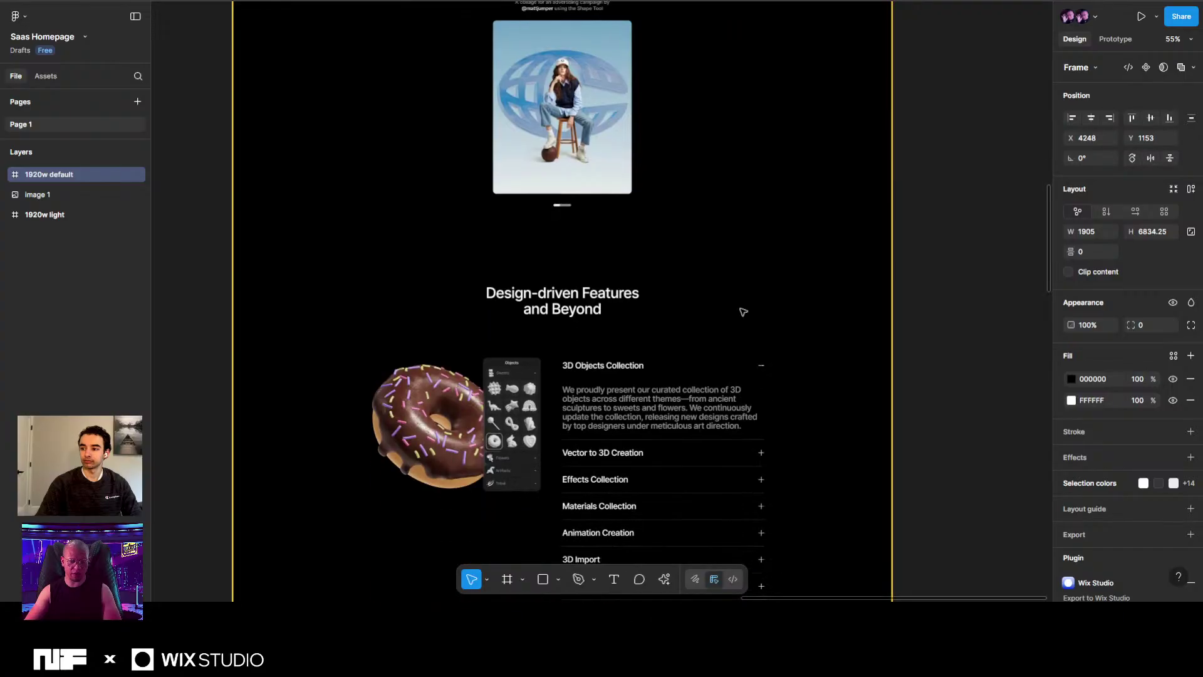
{"action": "scroll", "coordinate": [743, 311], "scroll_direction": "down", "scroll_amount": 20}
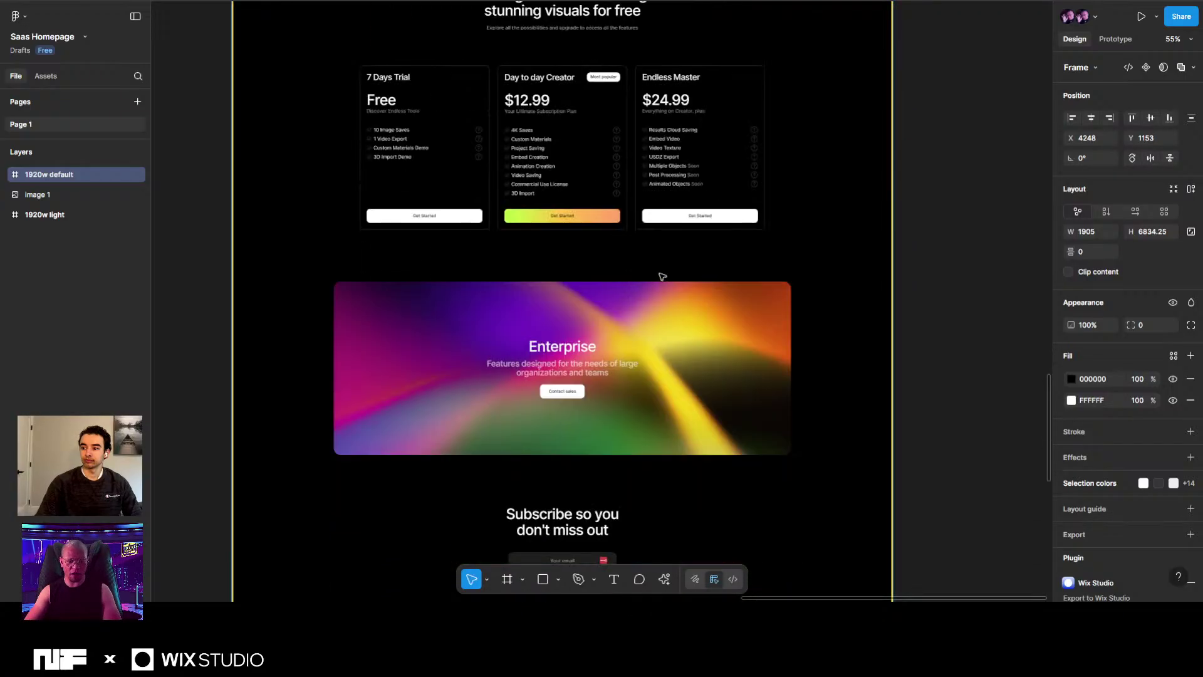
{"action": "scroll", "coordinate": [739, 263], "scroll_direction": "down", "scroll_amount": 11}
{"action": "scroll", "coordinate": [739, 276], "scroll_direction": "up", "scroll_amount": 6}
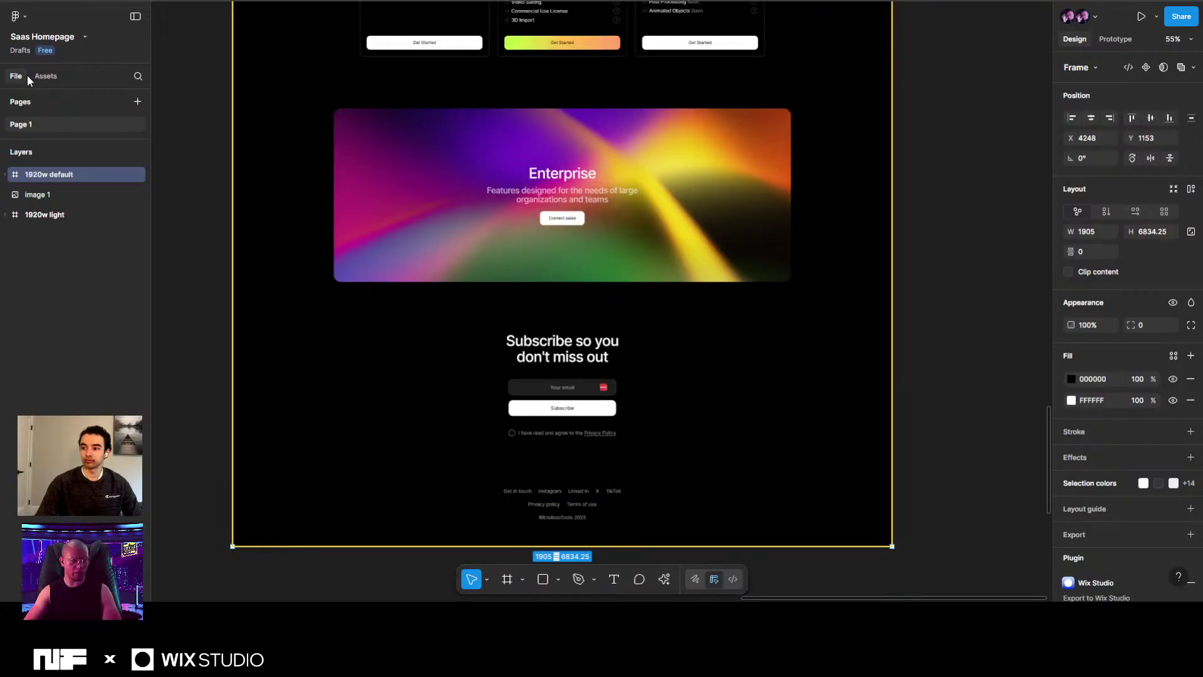
Run the Figma to Wix Studio plugin on the 1920w default frame and start its export setup
{"action": "left_click", "coordinate": [22, 21]}
{"action": "mouse_move", "coordinate": [57, 226]}
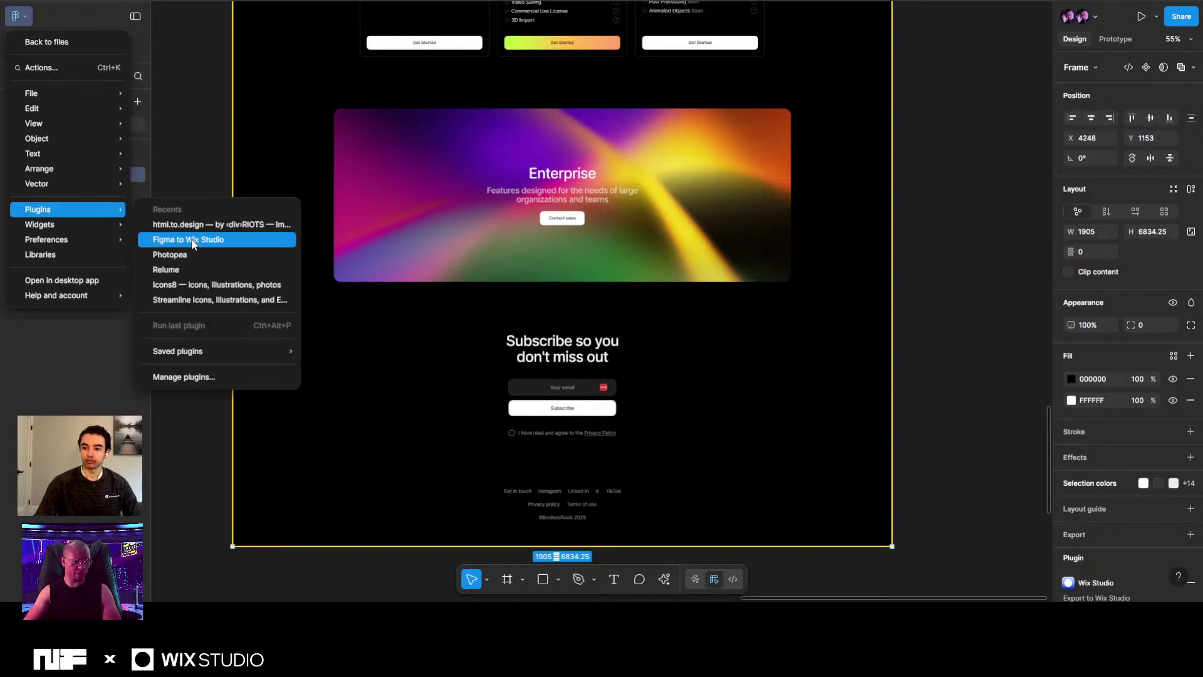
{"action": "left_click", "coordinate": [193, 243]}
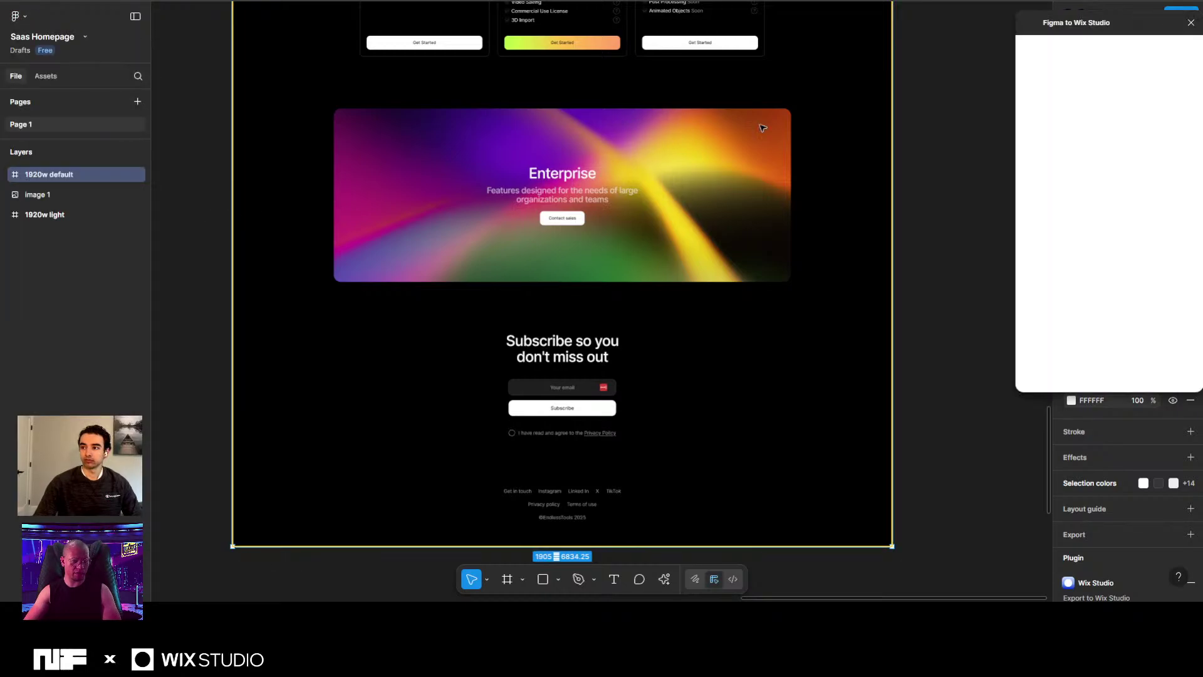
{"action": "left_click_drag", "start_coordinate": [1054, 30], "coordinate": [965, 30]}
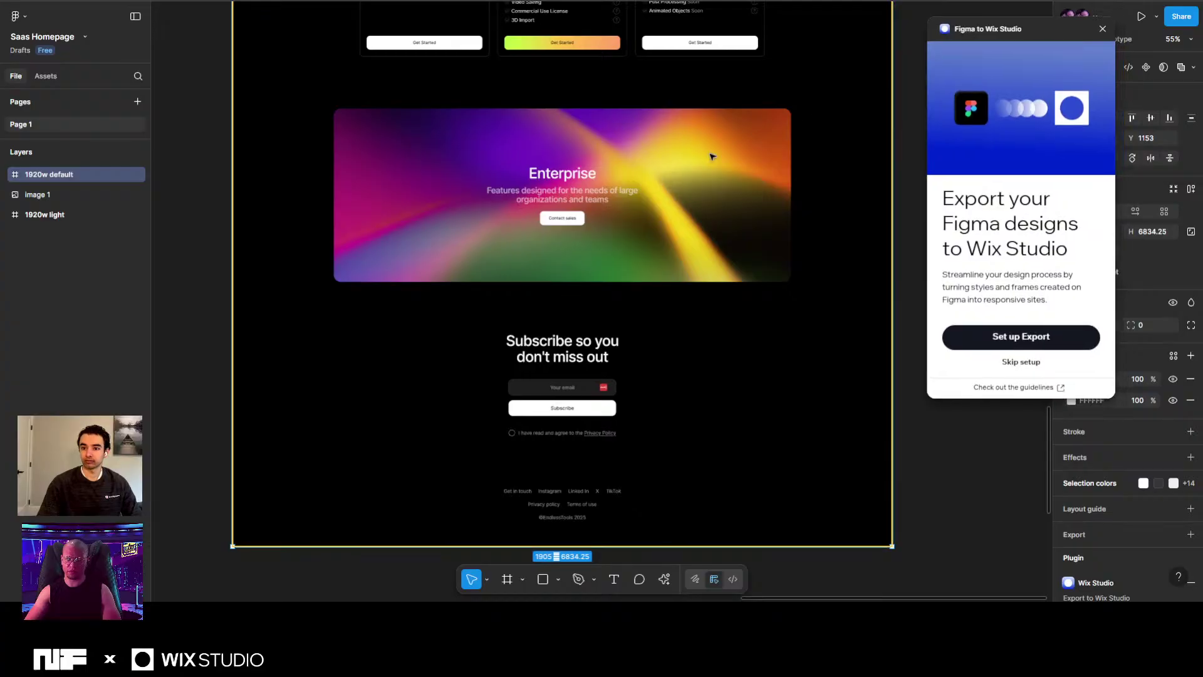
{"action": "scroll", "coordinate": [711, 156], "scroll_direction": "up", "scroll_amount": 15}
{"action": "scroll", "coordinate": [724, 226], "scroll_direction": "up", "scroll_amount": 10}
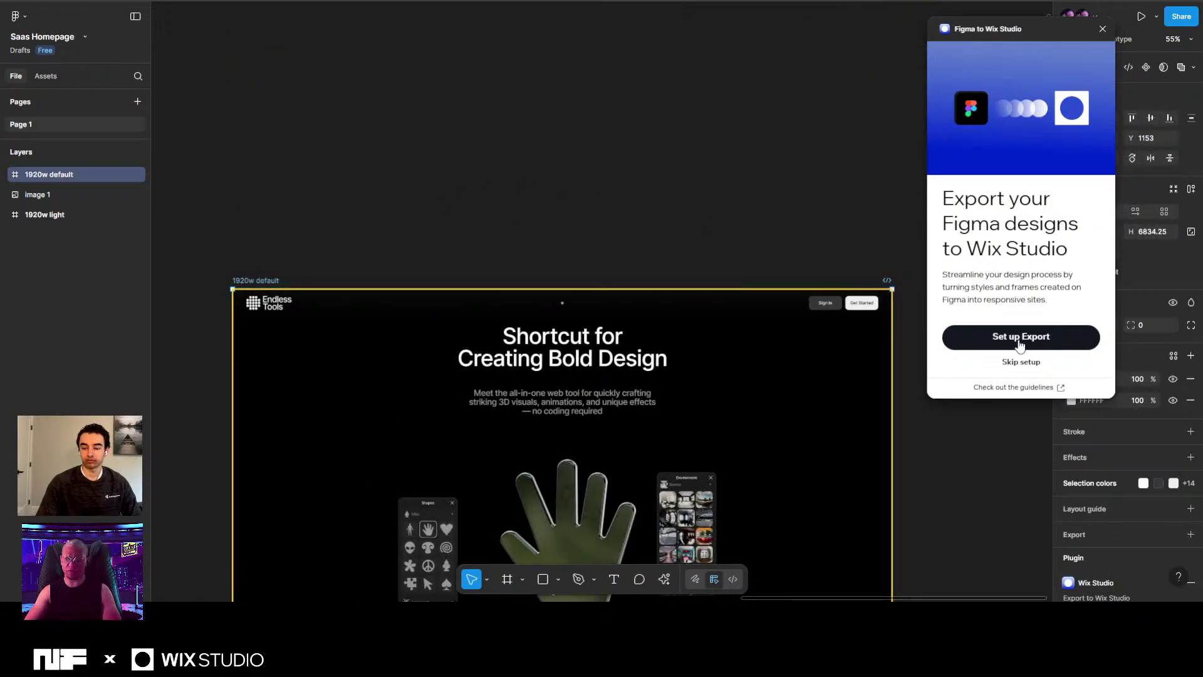
{"action": "left_click", "coordinate": [1019, 342]}
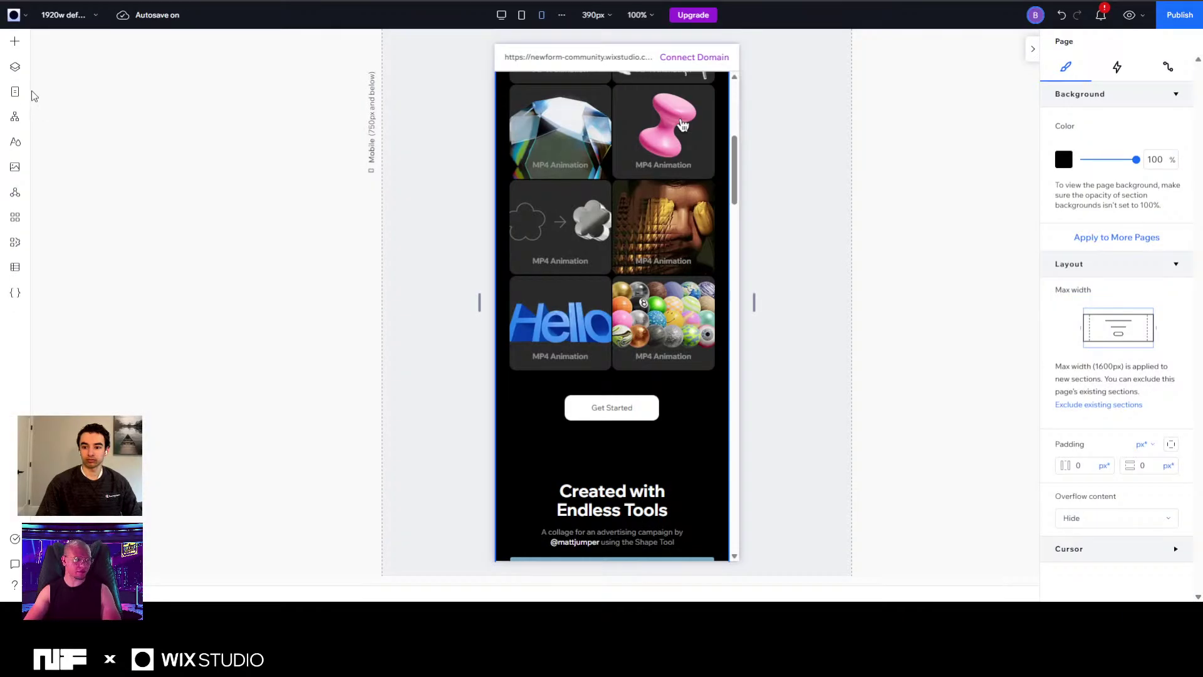
Connect the Saas Homepage Figma file to the Wix Studio site through Import from Figma, using the file's copied share link
{"action": "left_click", "coordinate": [14, 16]}
{"action": "mouse_move", "coordinate": [32, 92]}
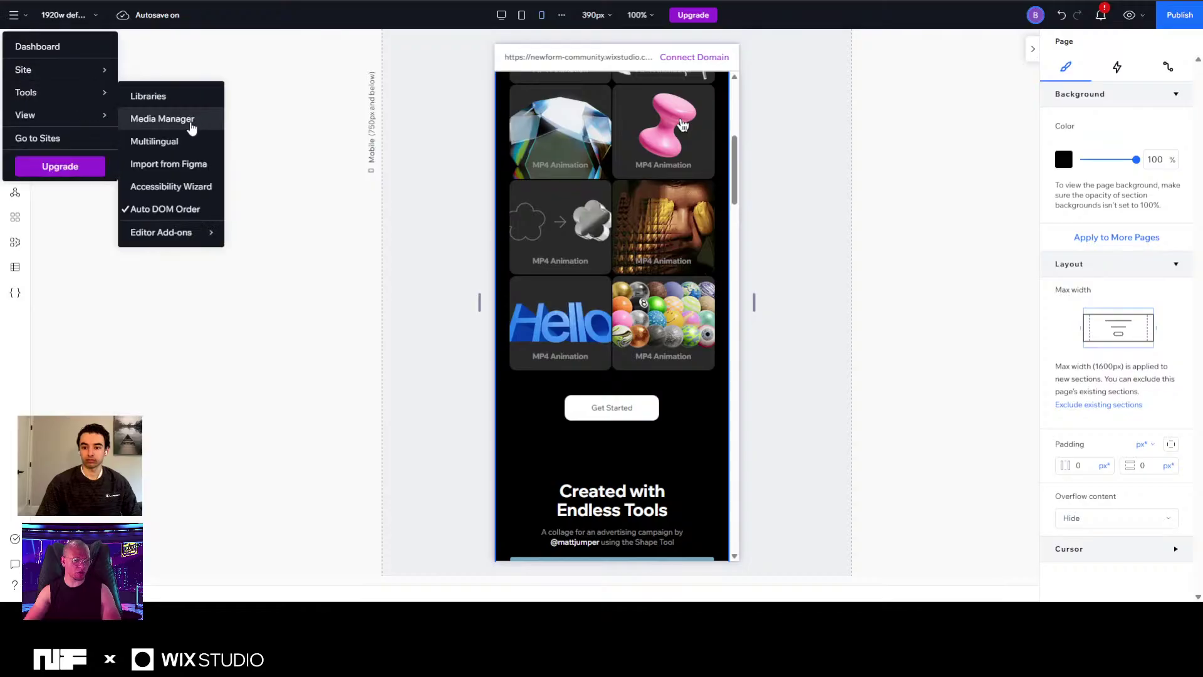
{"action": "left_click", "coordinate": [182, 165]}
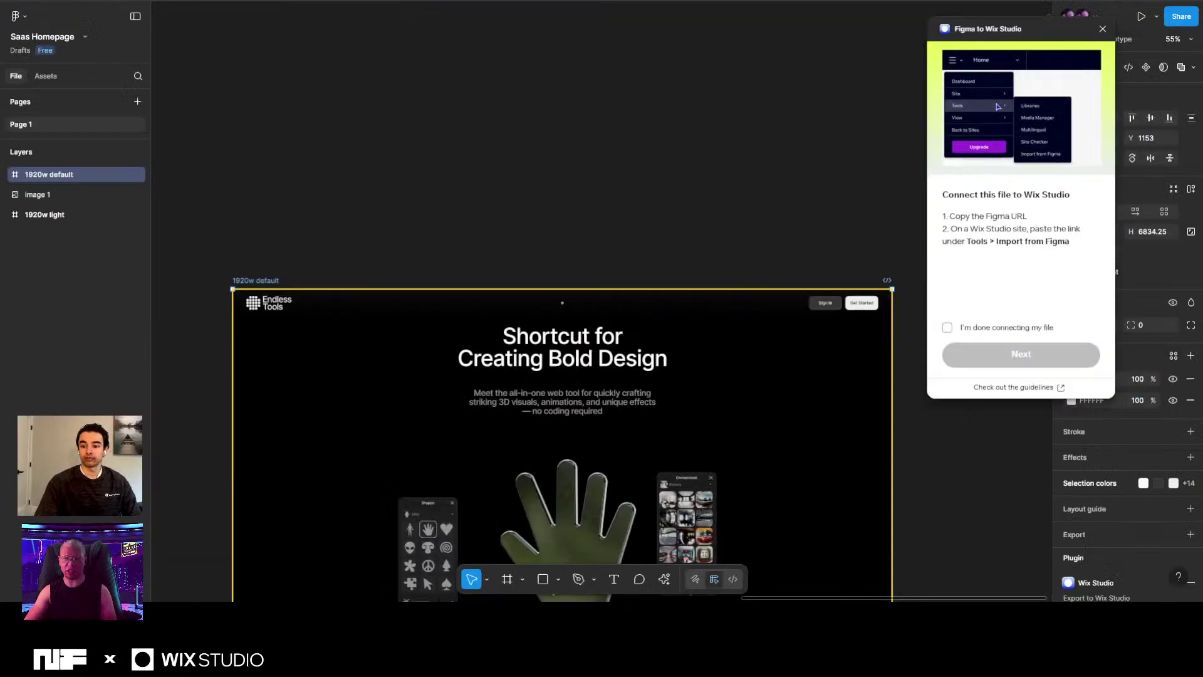
{"action": "left_click", "coordinate": [1181, 16]}
{"action": "left_click", "coordinate": [708, 103]}
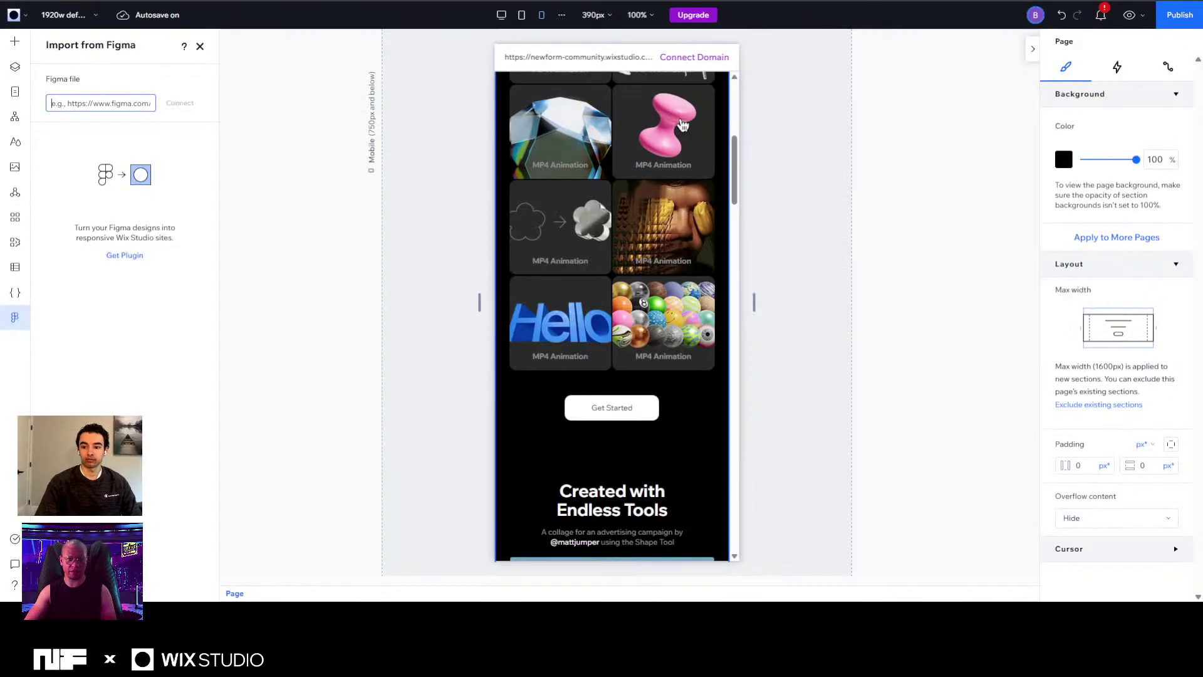
{"action": "key", "text": "ctrl+v"}
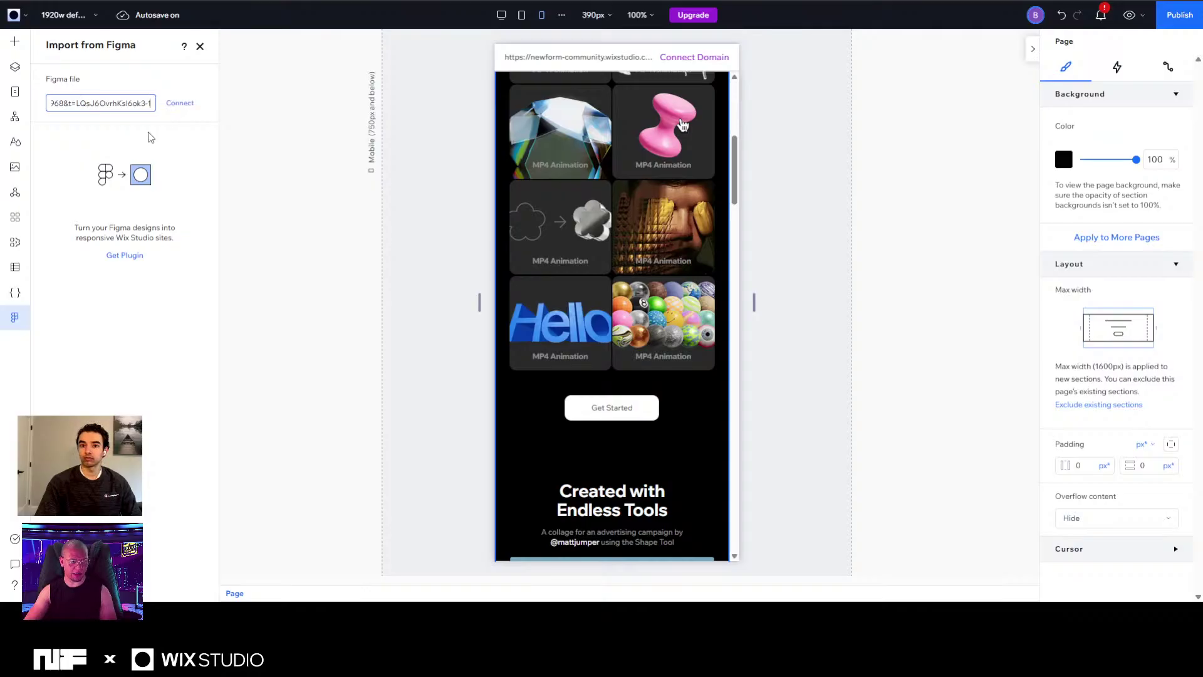
{"action": "left_click", "coordinate": [183, 104]}
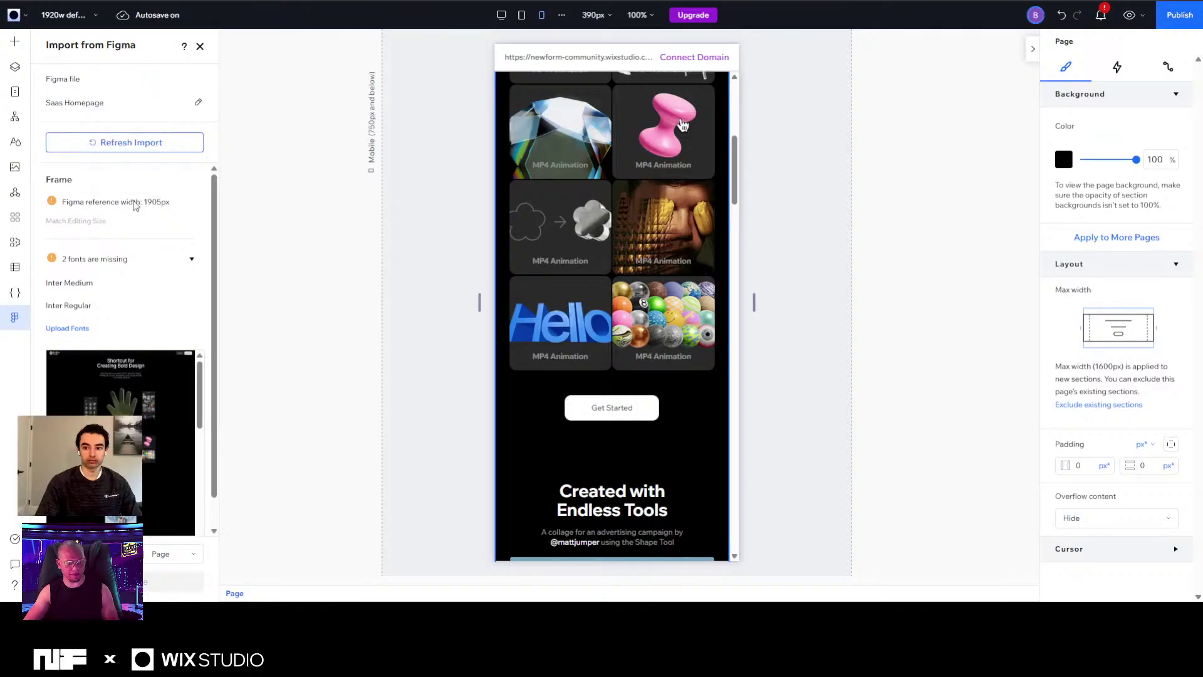
Look through the Figma import details, switch the Wix Studio canvas to the desktop breakpoint and close the import
{"action": "scroll", "coordinate": [103, 273], "scroll_direction": "down", "scroll_amount": 1}
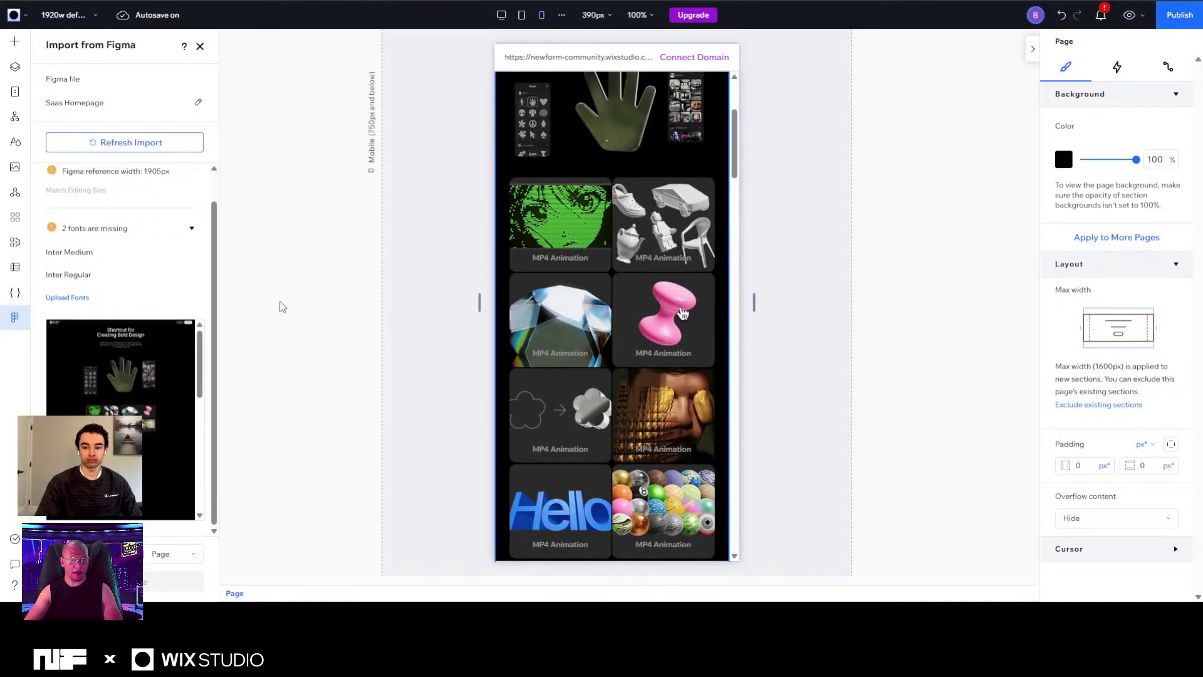
{"action": "left_click", "coordinate": [501, 14]}
{"action": "scroll", "coordinate": [834, 272], "scroll_direction": "down", "scroll_amount": 10}
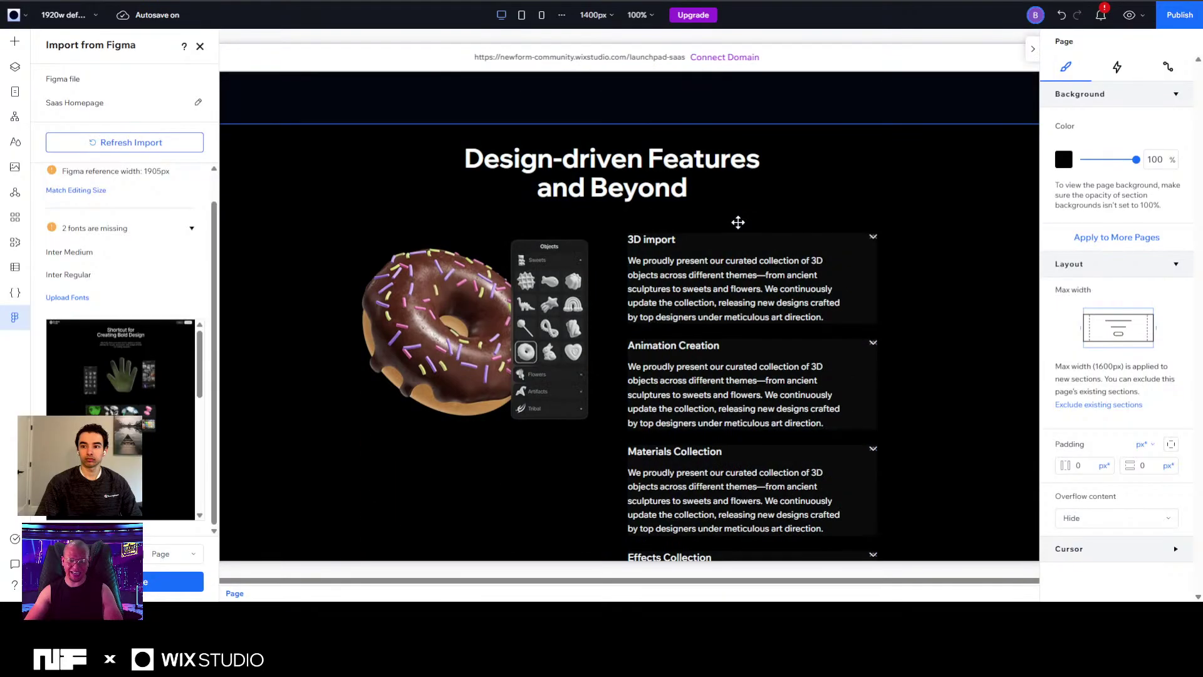
{"action": "left_click", "coordinate": [199, 47]}
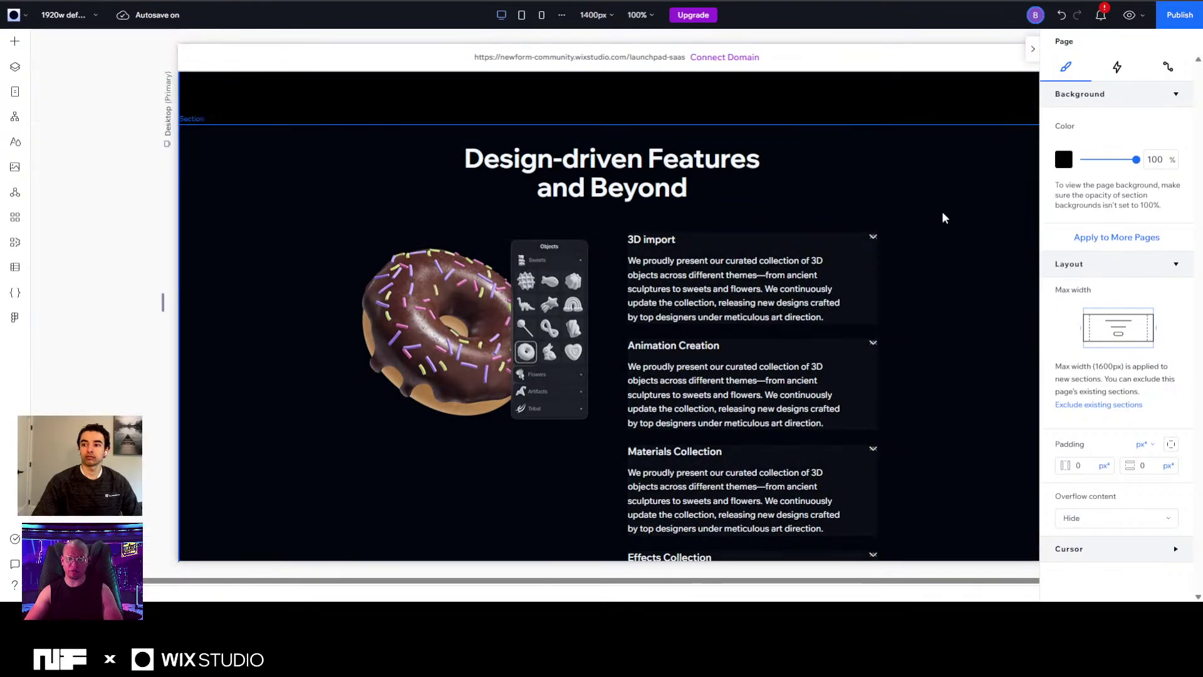
Find the About Tools on X section on the desktop page and select its Pro Gallery of posts
{"action": "scroll", "coordinate": [942, 211], "scroll_direction": "down", "scroll_amount": 10}
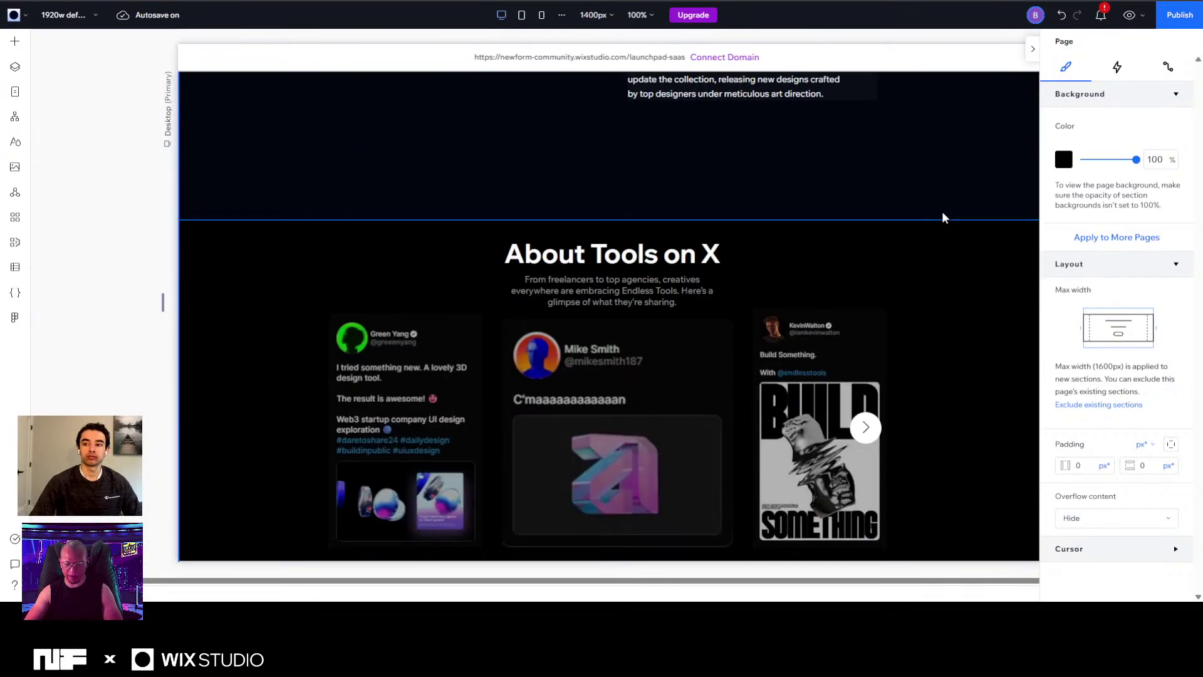
{"action": "scroll", "coordinate": [942, 212], "scroll_direction": "down", "scroll_amount": 4}
{"action": "scroll", "coordinate": [964, 243], "scroll_direction": "up", "scroll_amount": 4}
{"action": "left_click", "coordinate": [685, 402]}
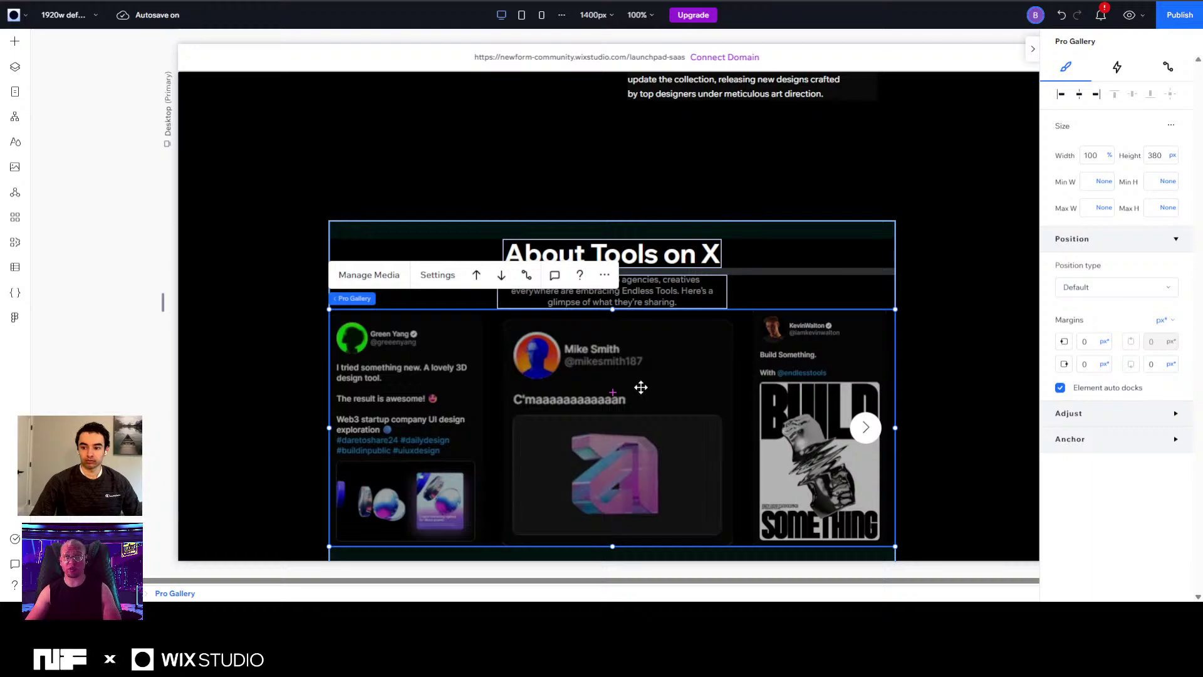
Look over the About Tools on X section and the feature list above it on the desktop page
{"action": "scroll", "coordinate": [946, 360], "scroll_direction": "down", "scroll_amount": 3}
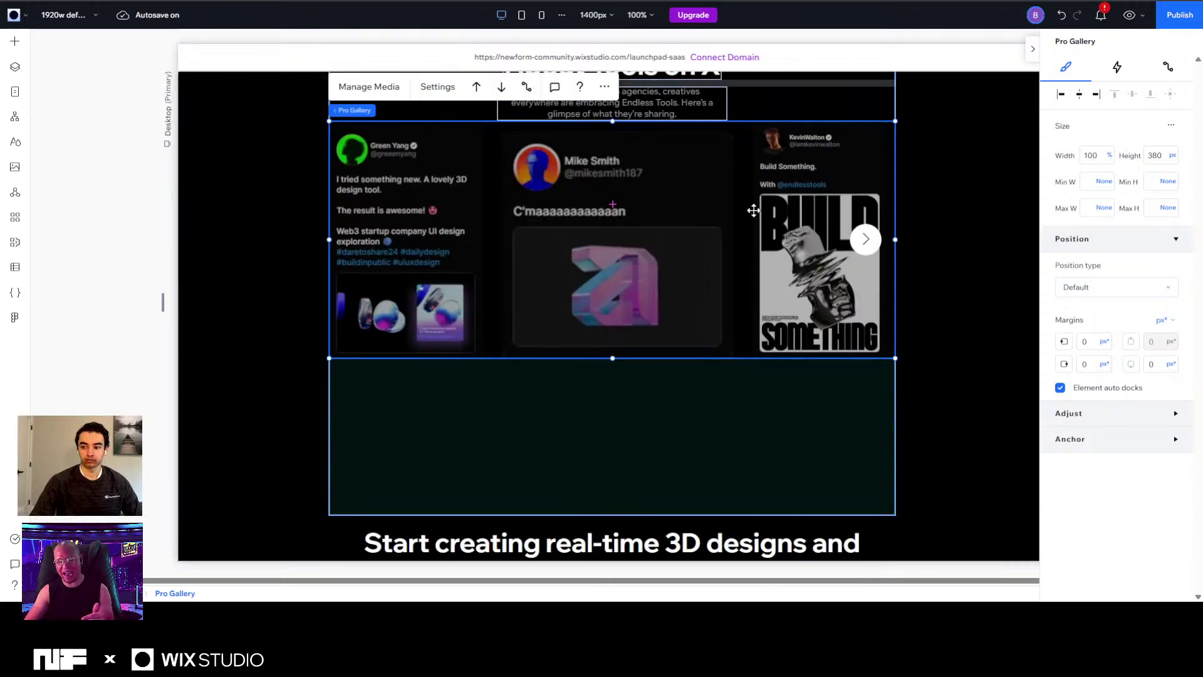
{"action": "left_click", "coordinate": [946, 311]}
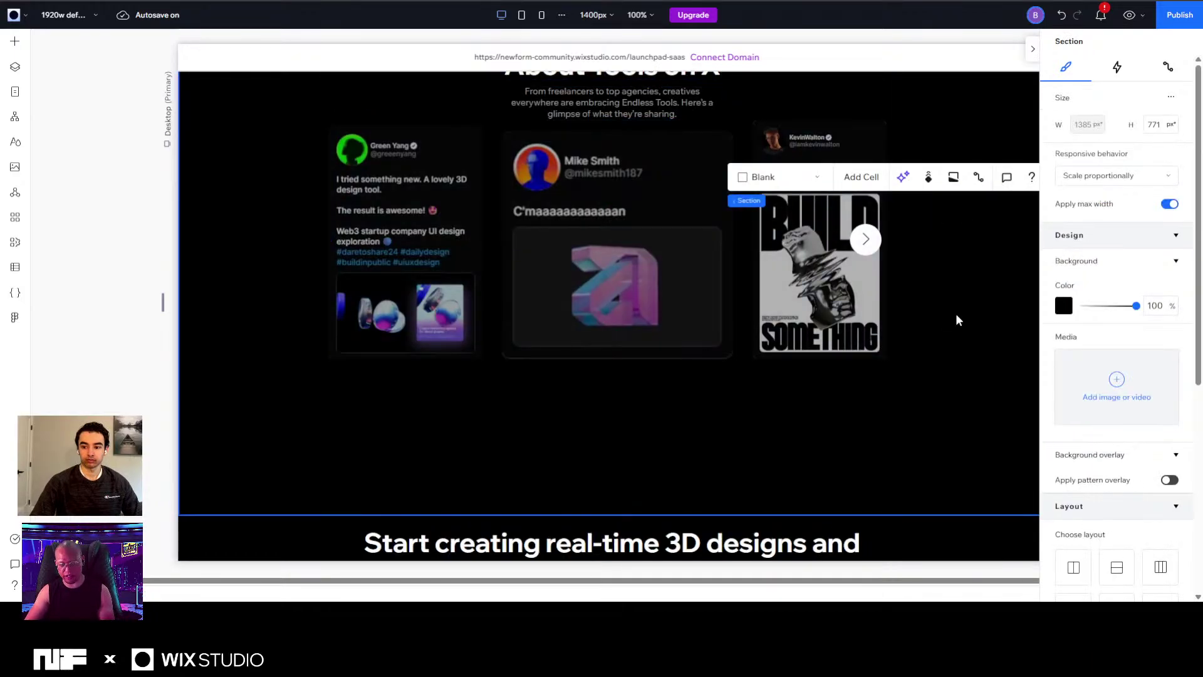
{"action": "scroll", "coordinate": [956, 313], "scroll_direction": "up", "scroll_amount": 3}
{"action": "left_click", "coordinate": [878, 333]}
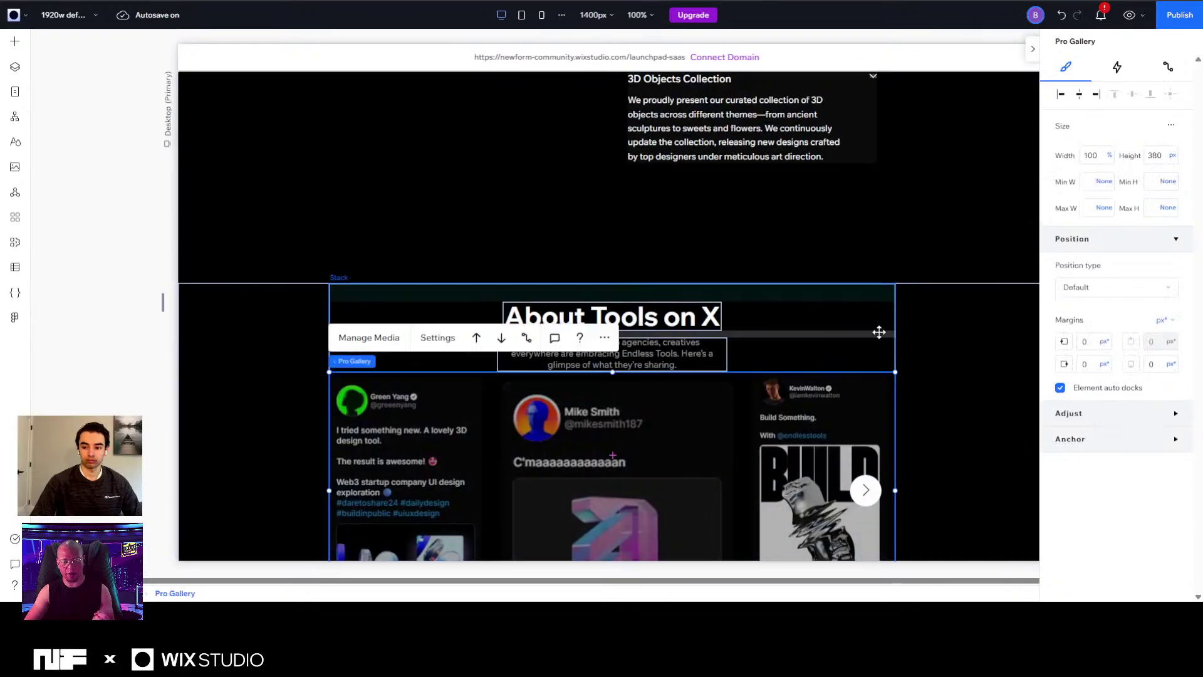
{"action": "scroll", "coordinate": [913, 326], "scroll_direction": "up", "scroll_amount": 2}
{"action": "scroll", "coordinate": [914, 322], "scroll_direction": "up", "scroll_amount": 2}
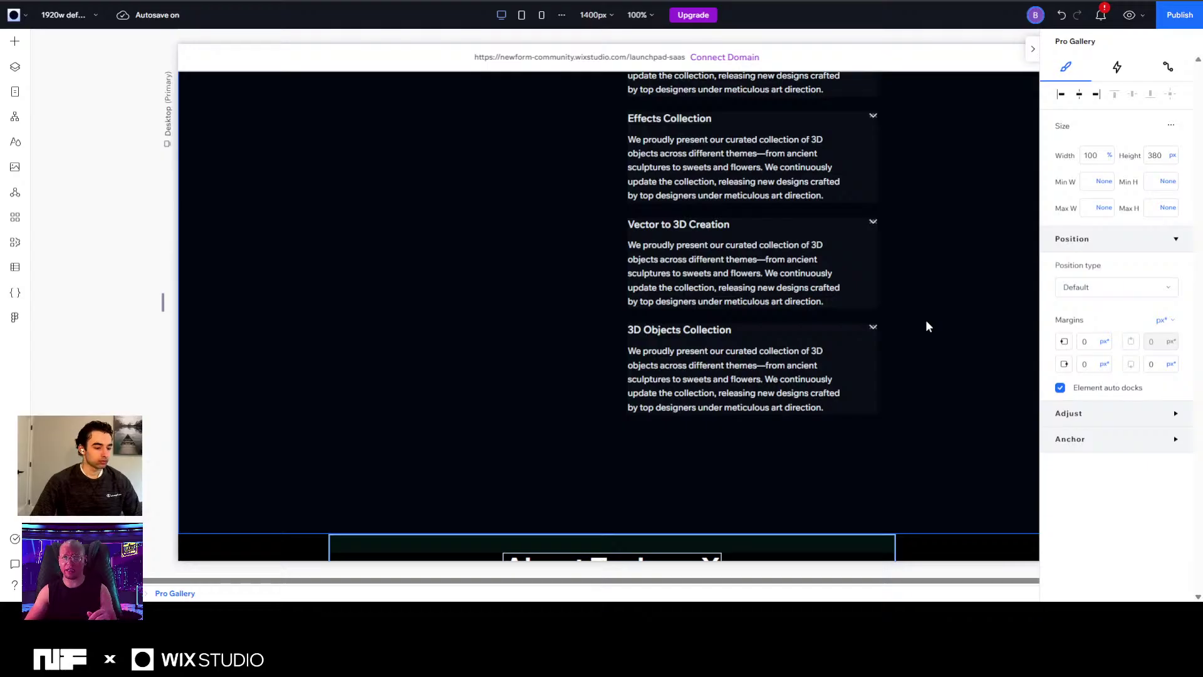
{"action": "scroll", "coordinate": [932, 321], "scroll_direction": "up", "scroll_amount": 4}
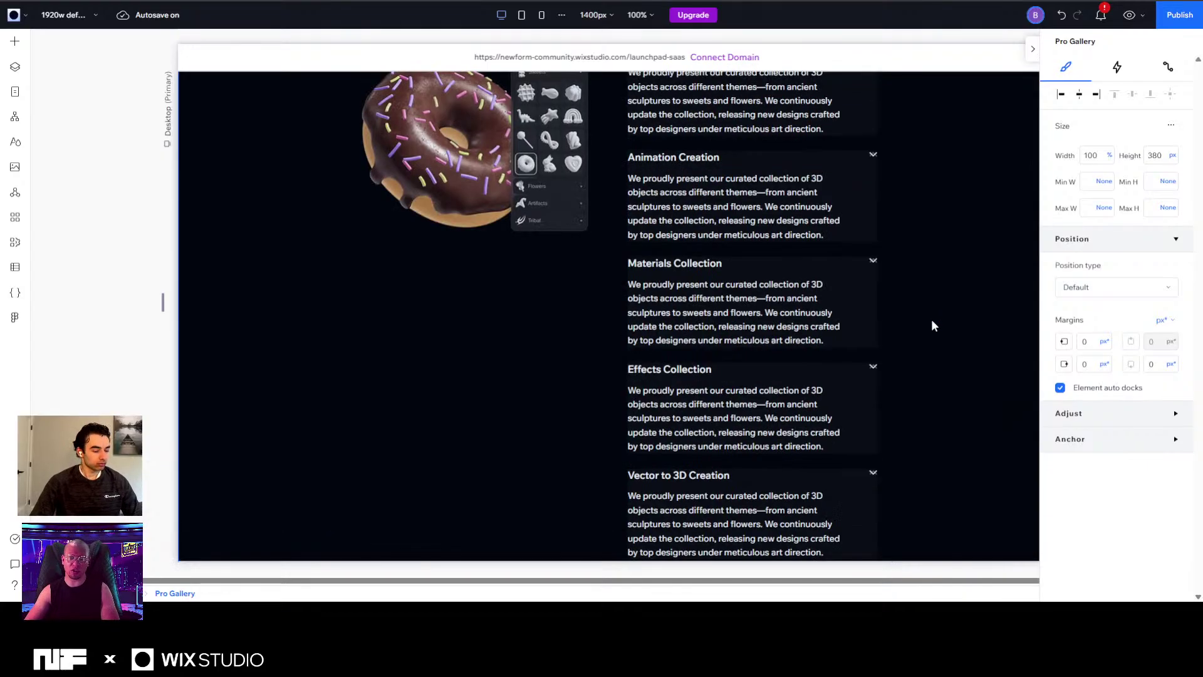
{"action": "scroll", "coordinate": [603, 341], "scroll_direction": "up", "scroll_amount": 4}
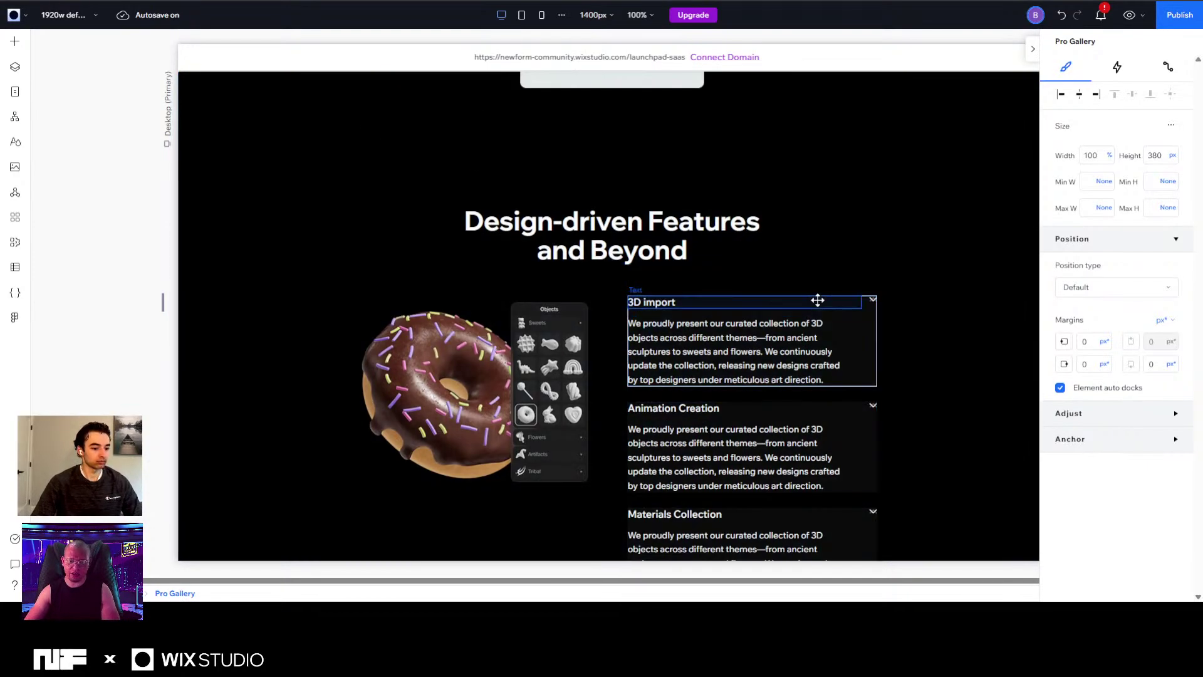
Inspect the 3D import text and its repeater item, and copy the whole Design-driven Features and Beyond section
{"action": "left_click", "coordinate": [858, 327]}
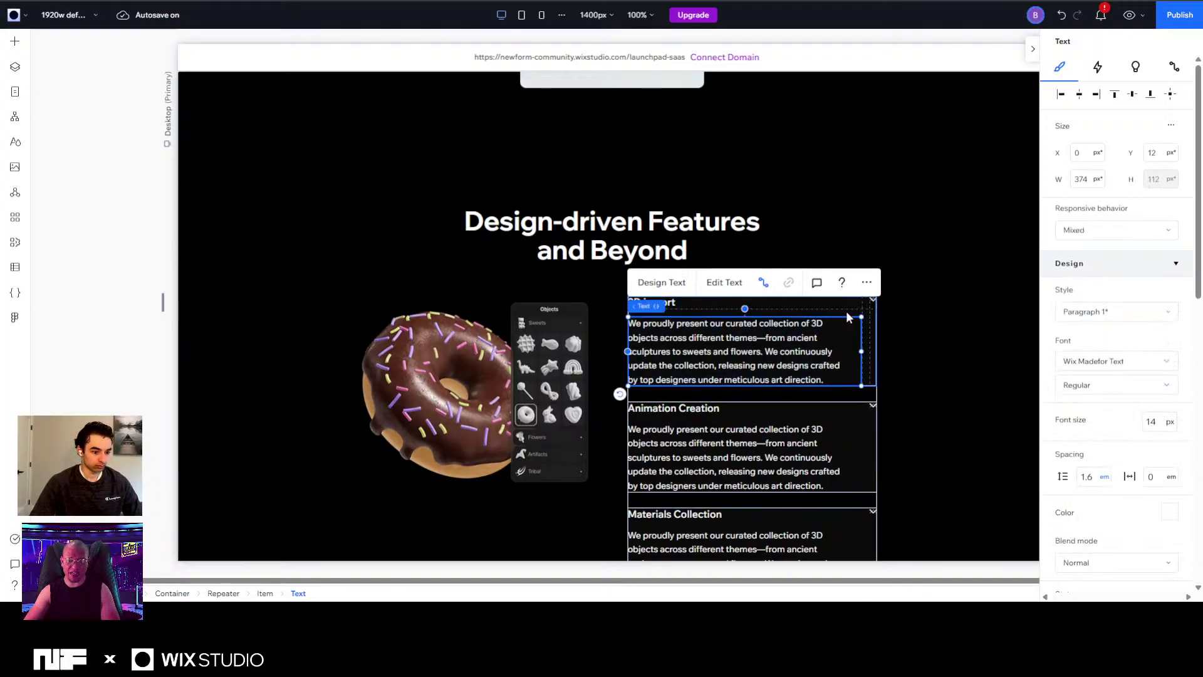
{"action": "left_click", "coordinate": [847, 313]}
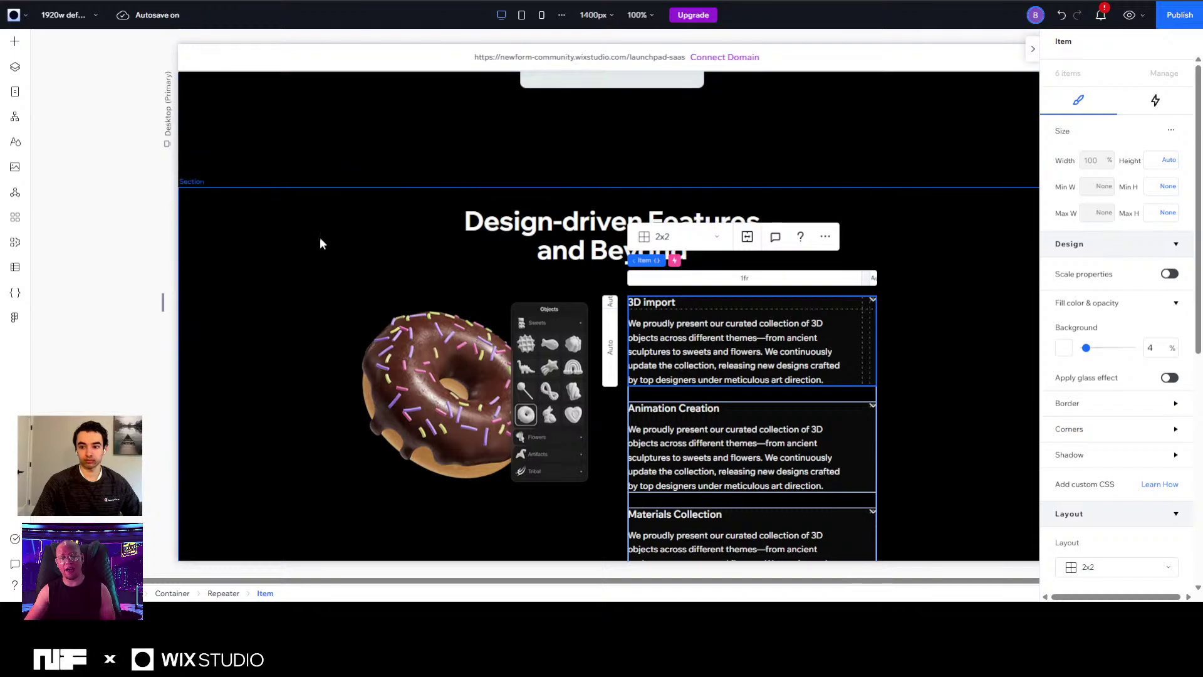
{"action": "left_click", "coordinate": [288, 271]}
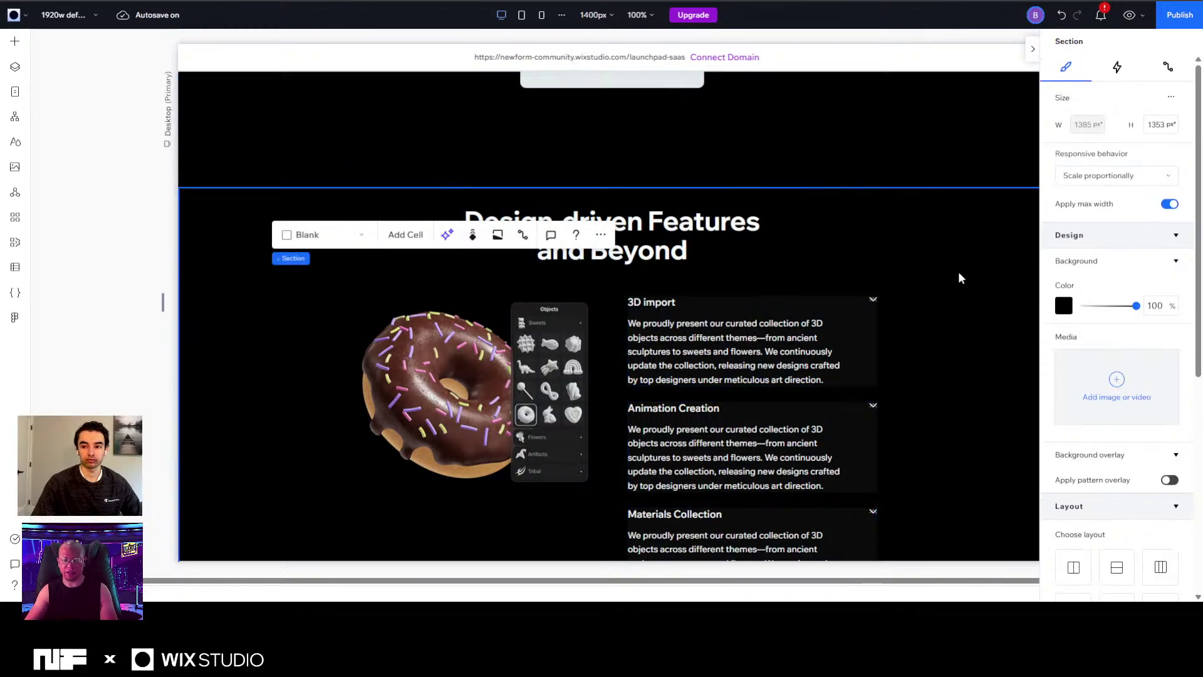
{"action": "scroll", "coordinate": [737, 266], "scroll_direction": "down", "scroll_amount": 10}
{"action": "scroll", "coordinate": [737, 266], "scroll_direction": "up", "scroll_amount": 15}
{"action": "scroll", "coordinate": [907, 229], "scroll_direction": "down", "scroll_amount": 5}
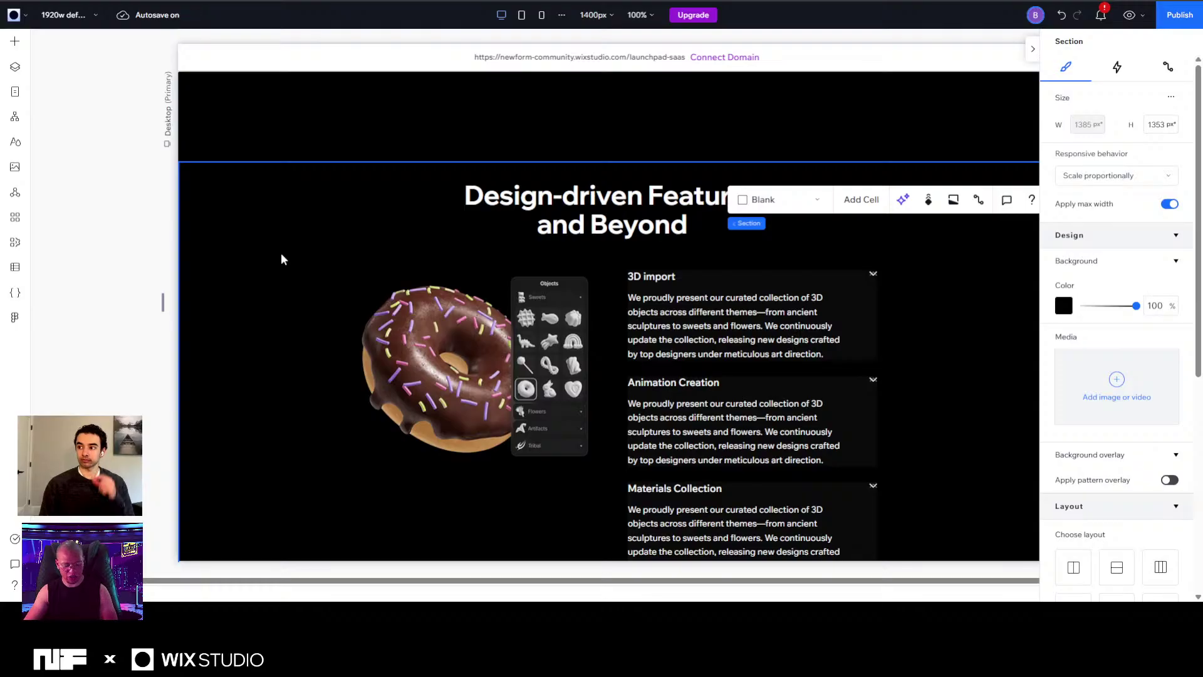
Add a standard blank page to the site's main pages and name it FAQW
{"action": "left_click", "coordinate": [13, 43]}
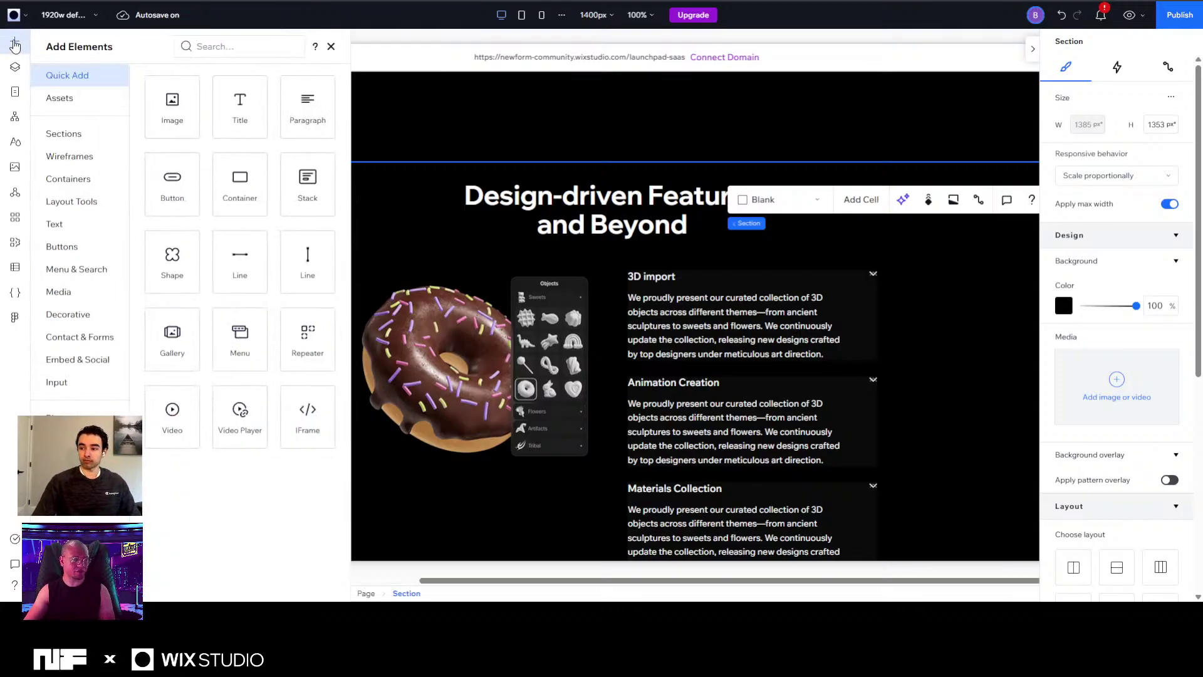
{"action": "left_click", "coordinate": [13, 43]}
{"action": "left_click", "coordinate": [13, 65]}
{"action": "left_click", "coordinate": [15, 92]}
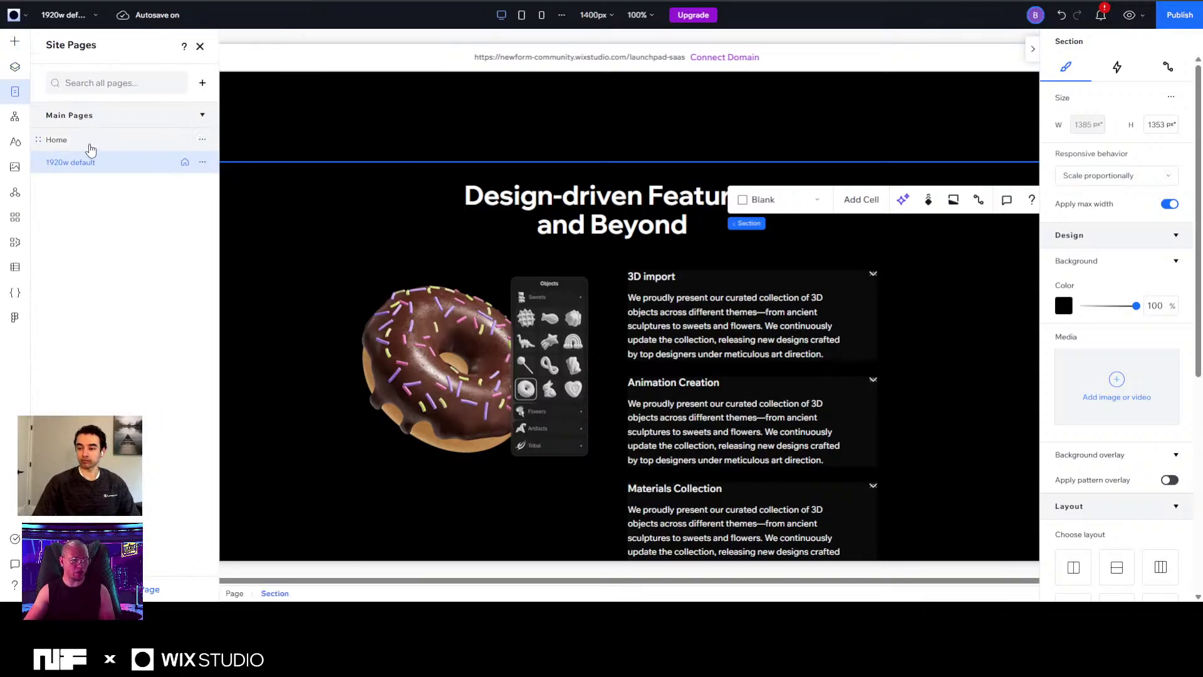
{"action": "left_click", "coordinate": [204, 84]}
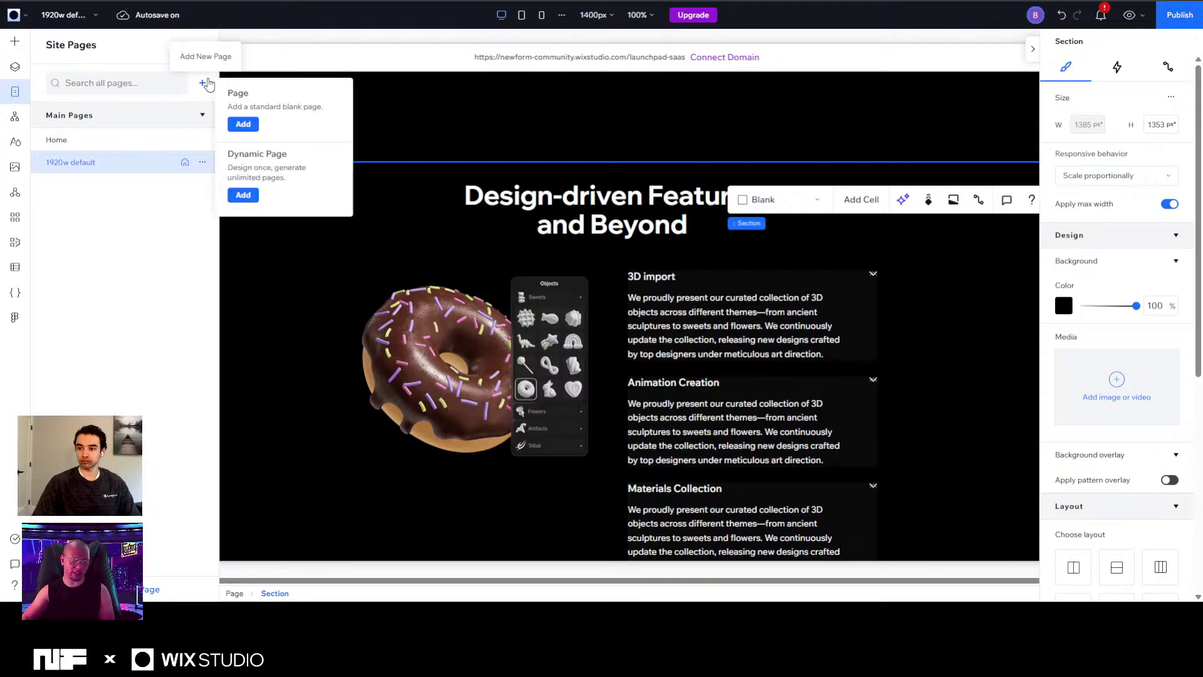
{"action": "left_click", "coordinate": [243, 124]}
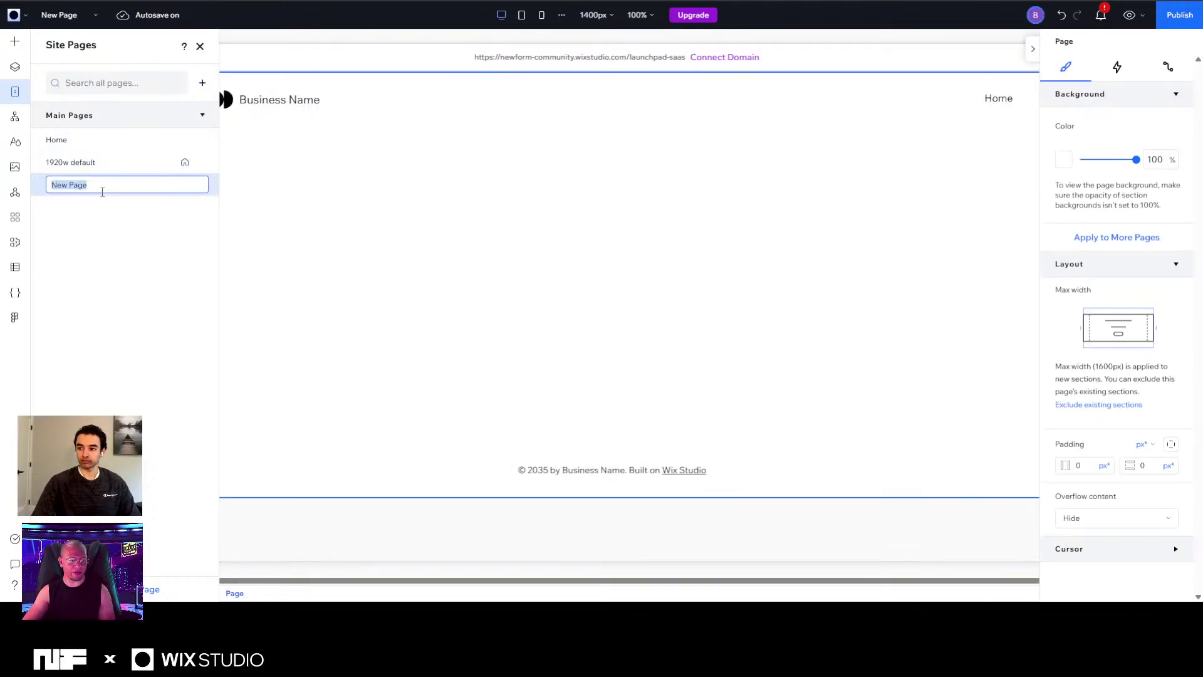
{"action": "type", "text": "FAQW"}
{"action": "key", "text": "Return"}
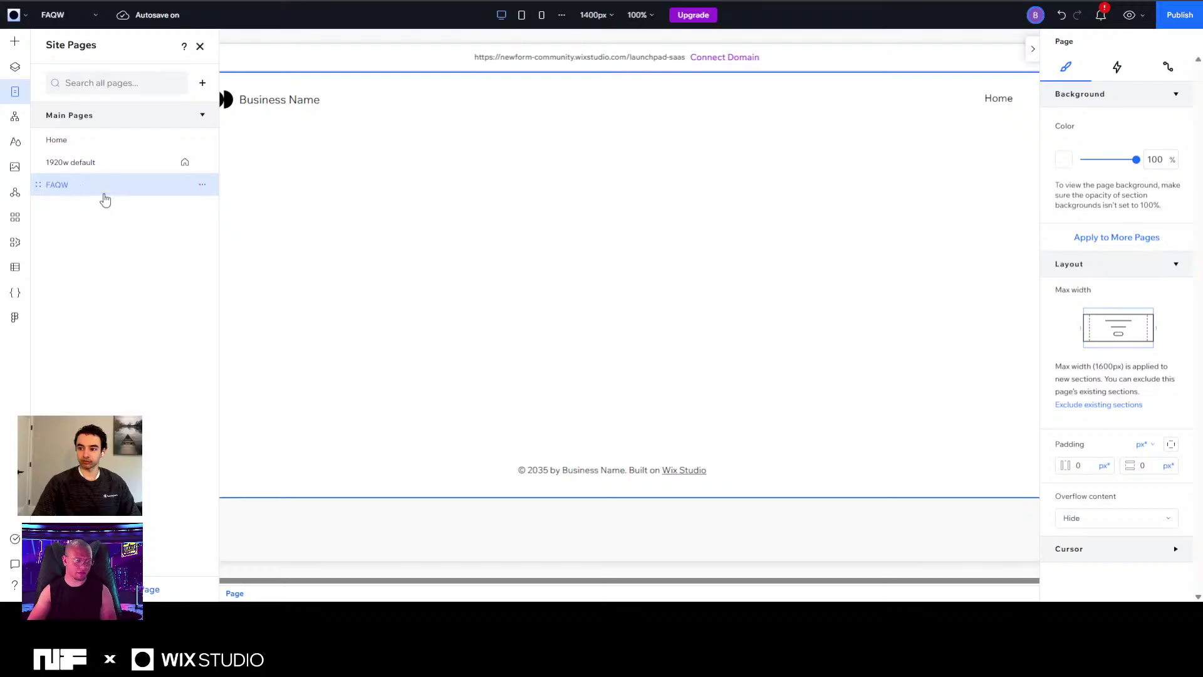
Rename the new page as FAQ
{"action": "double_click", "coordinate": [60, 185]}
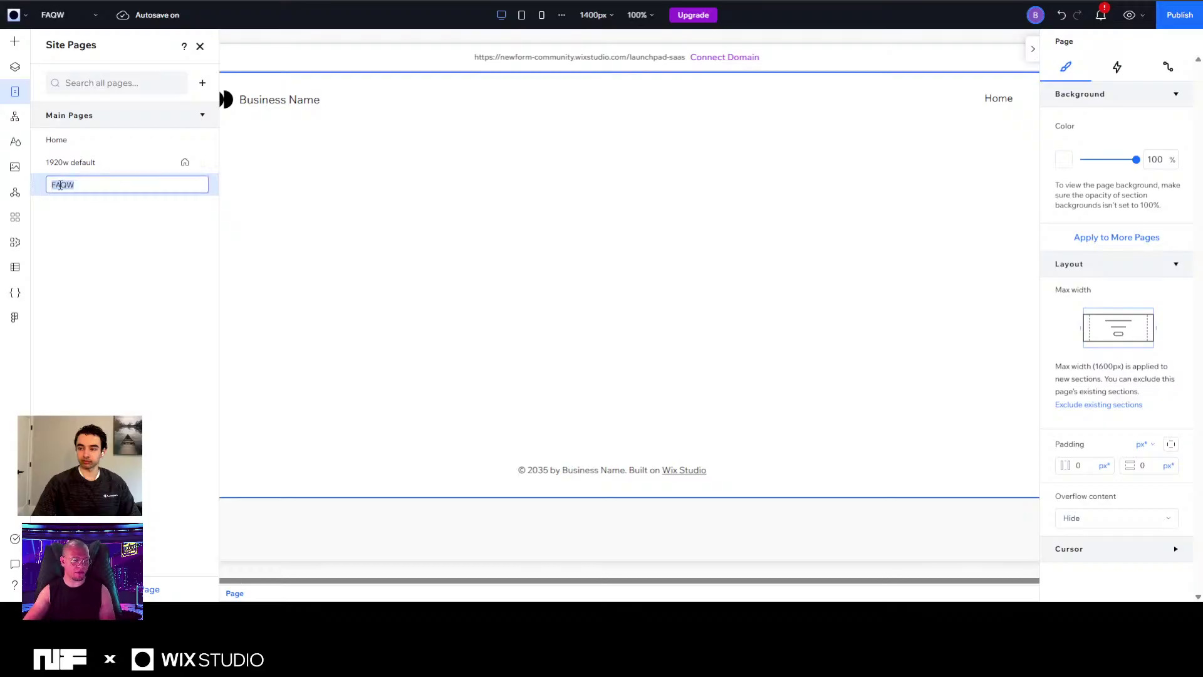
{"action": "left_click", "coordinate": [94, 185]}
{"action": "key", "text": "BackSpace"}
{"action": "key", "text": "Return"}
Paste the copied Design-driven Features and Beyond section below the FAQ page's blank section and select its first repeater item's title text
{"action": "left_click", "coordinate": [463, 223]}
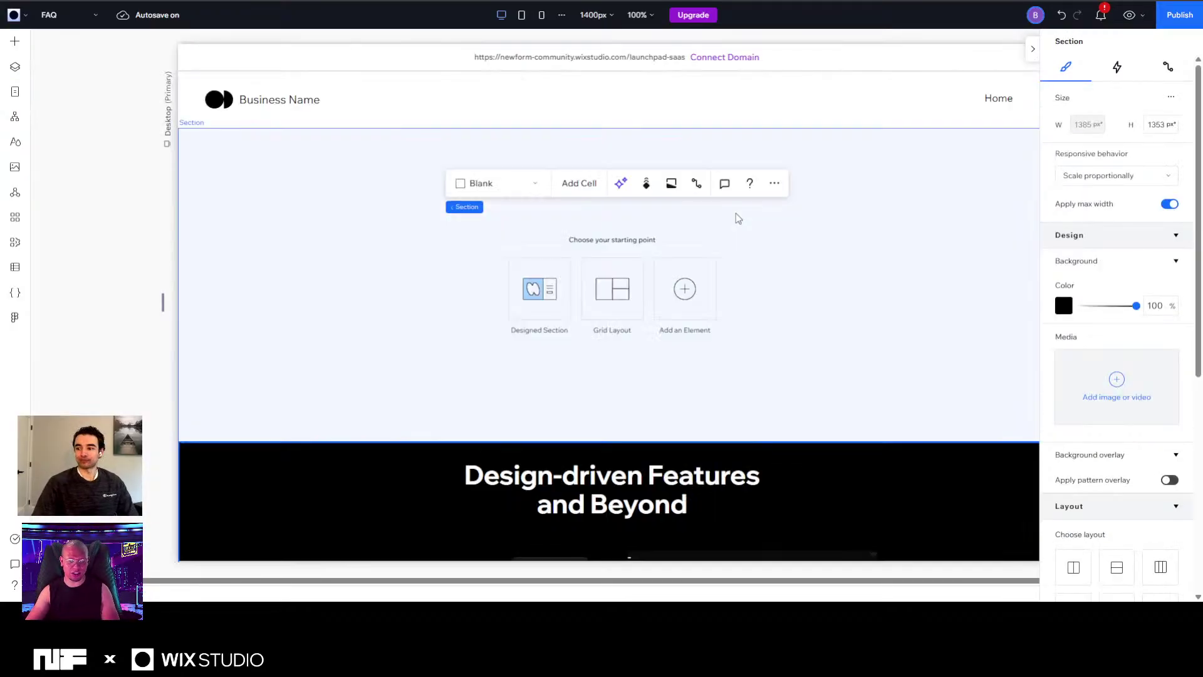
{"action": "scroll", "coordinate": [737, 218], "scroll_direction": "down", "scroll_amount": 5}
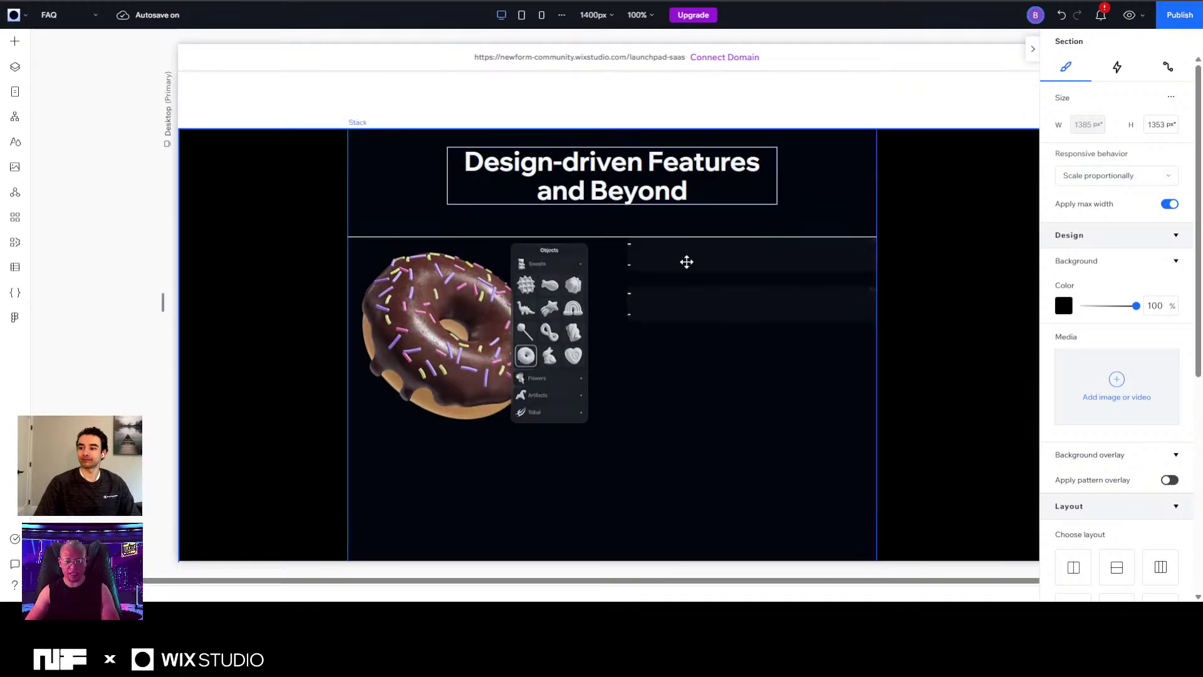
{"action": "left_click", "coordinate": [638, 246]}
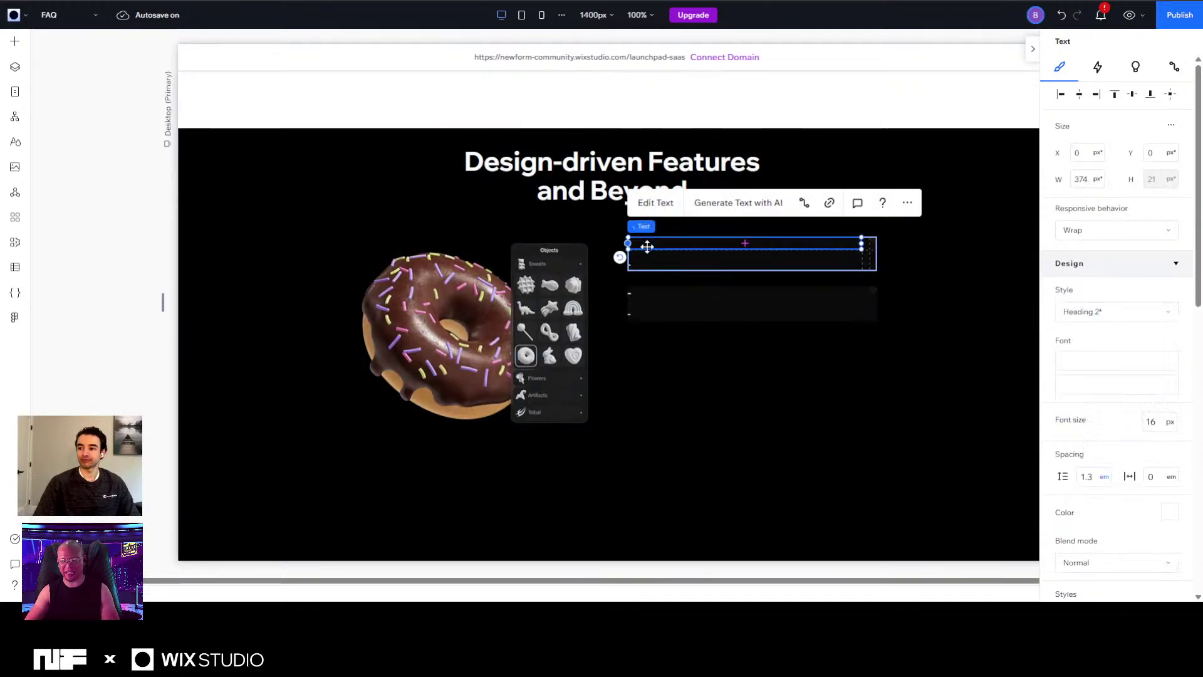